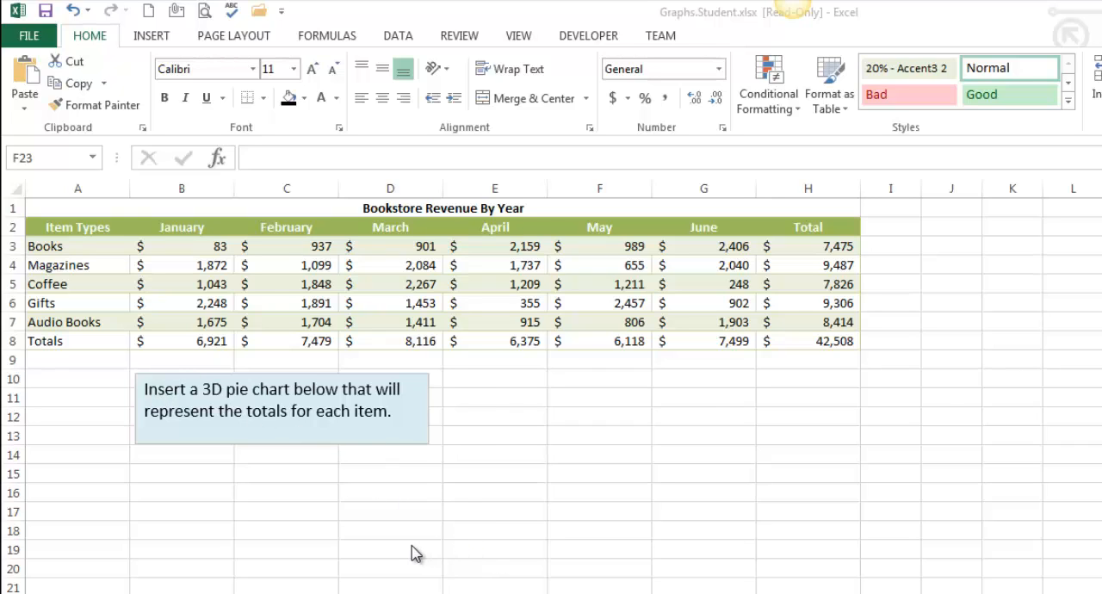
# Step: Examine the text box's chart instruction and the table's item types, months, monthly totals and item totals
pyautogui.click(207, 392)
pyautogui.keyDown('shift'); pyautogui.click(342, 389); pyautogui.keyUp('shift')
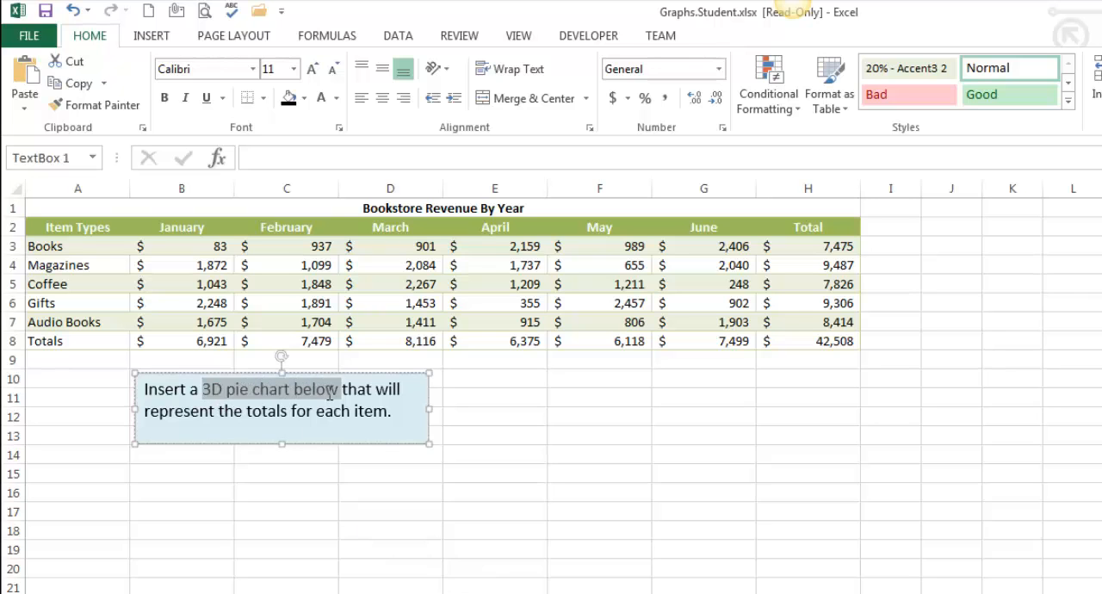
pyautogui.moveTo(288, 413); pyautogui.dragTo(353, 413)
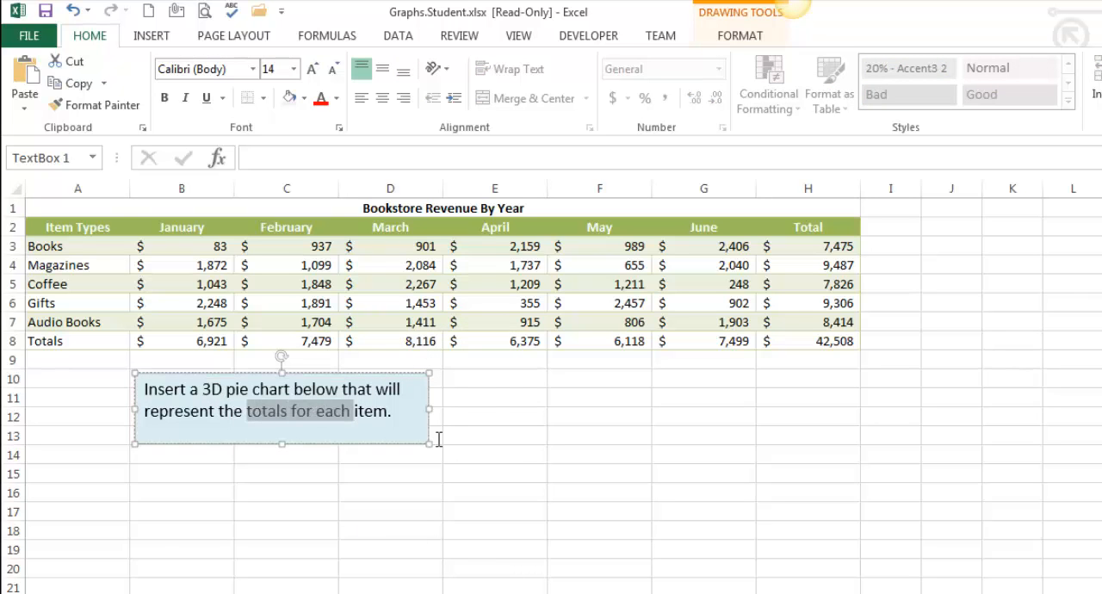
pyautogui.moveTo(71, 236); pyautogui.dragTo(75, 347)
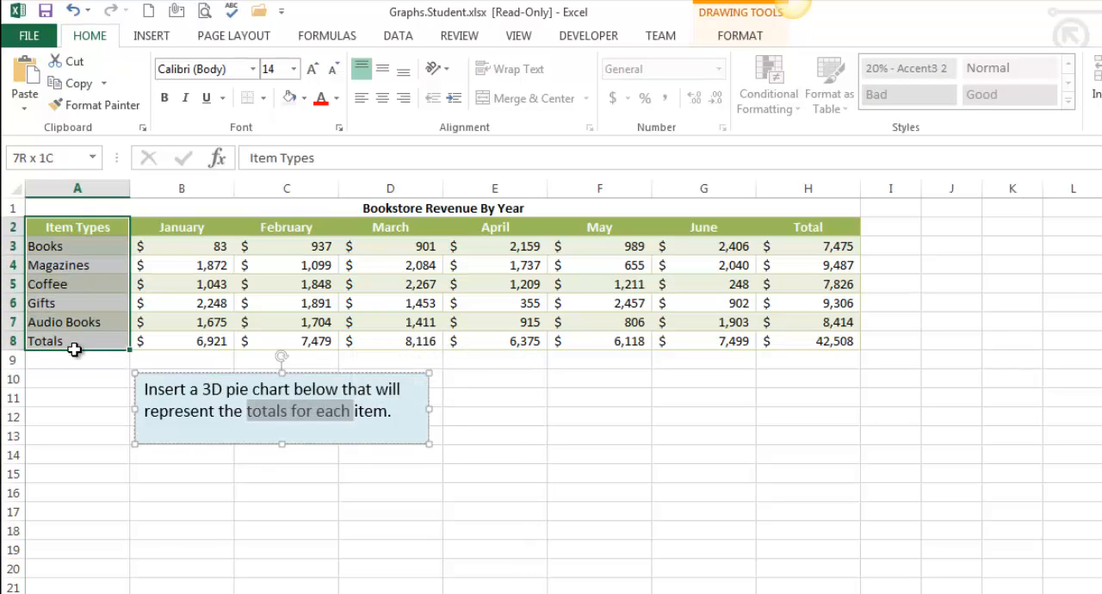
pyautogui.click(801, 236)
pyautogui.moveTo(800, 239); pyautogui.dragTo(837, 349)
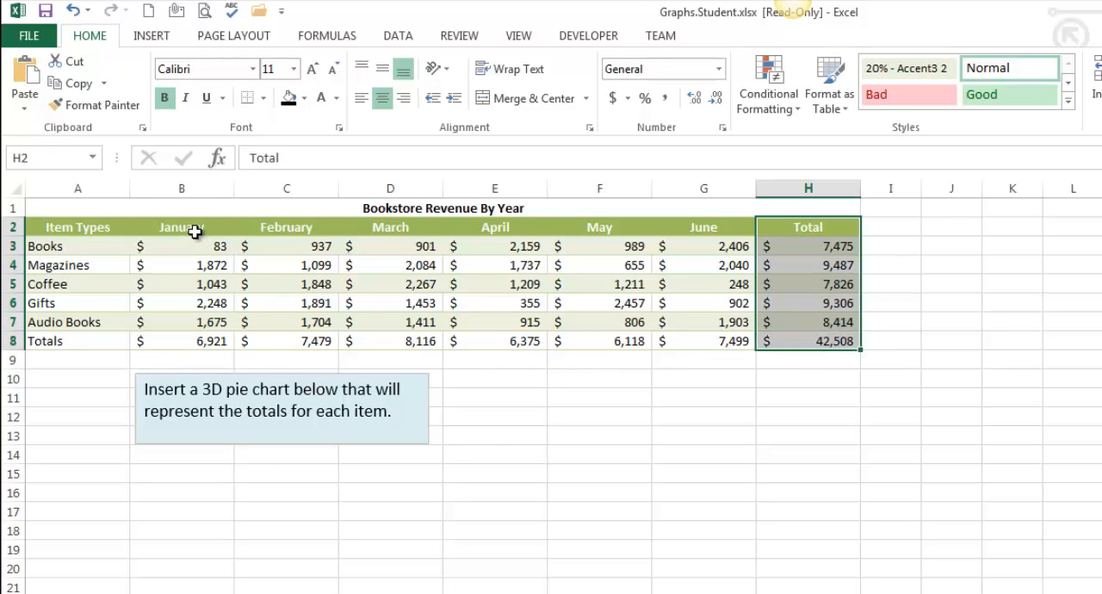
pyautogui.moveTo(193, 229); pyautogui.dragTo(718, 245)
pyautogui.moveTo(196, 341); pyautogui.dragTo(711, 345)
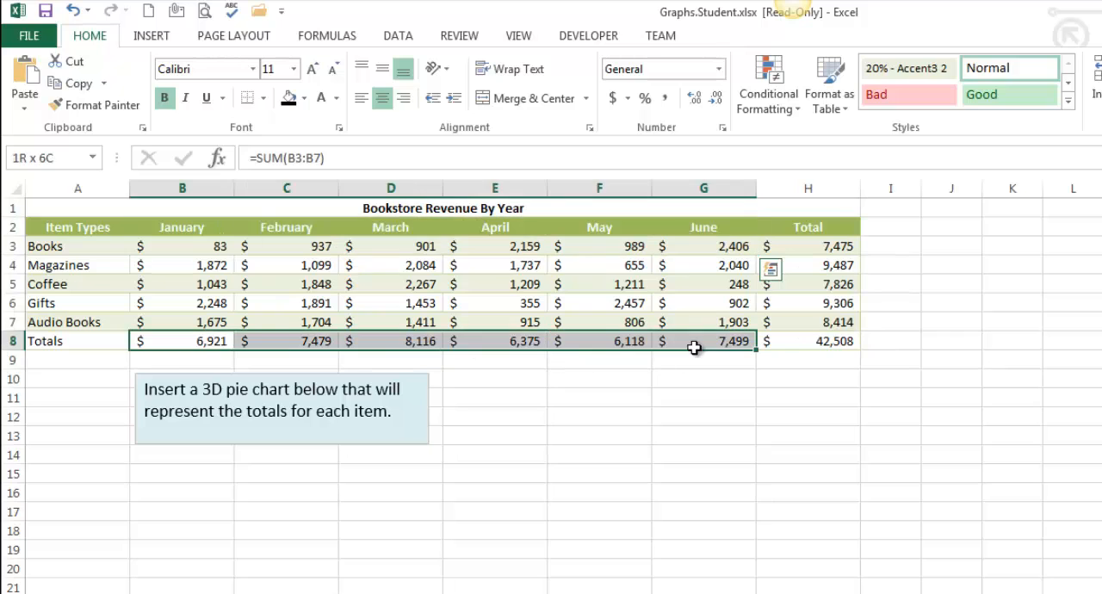
pyautogui.click(565, 432)
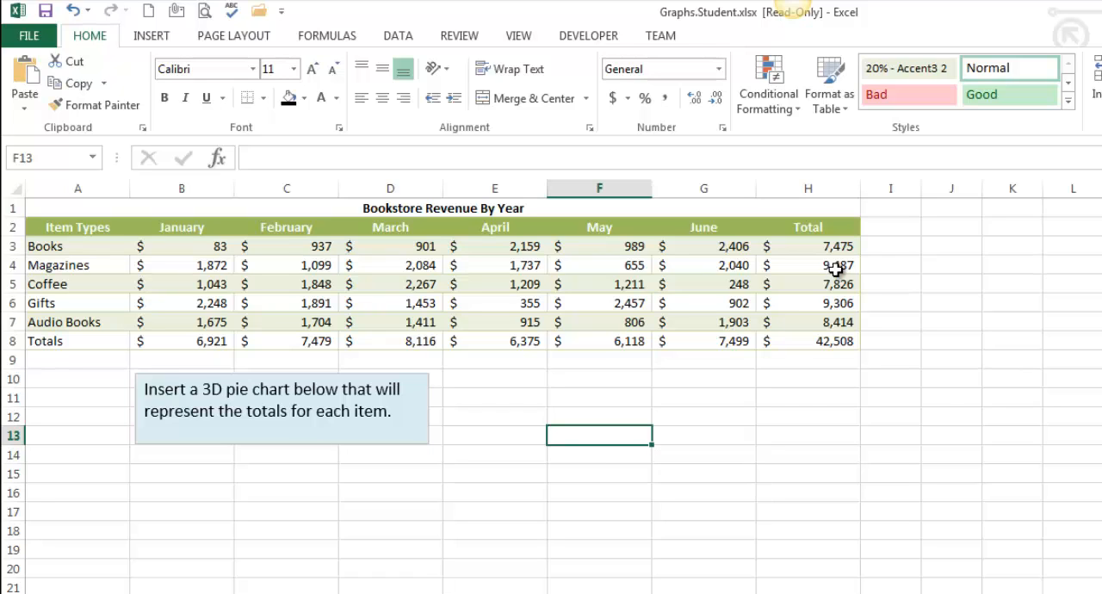
# Step: Try a 3-D pie chart based only on the item totals in H3:H7, and delete it
pyautogui.moveTo(833, 246); pyautogui.dragTo(829, 320)
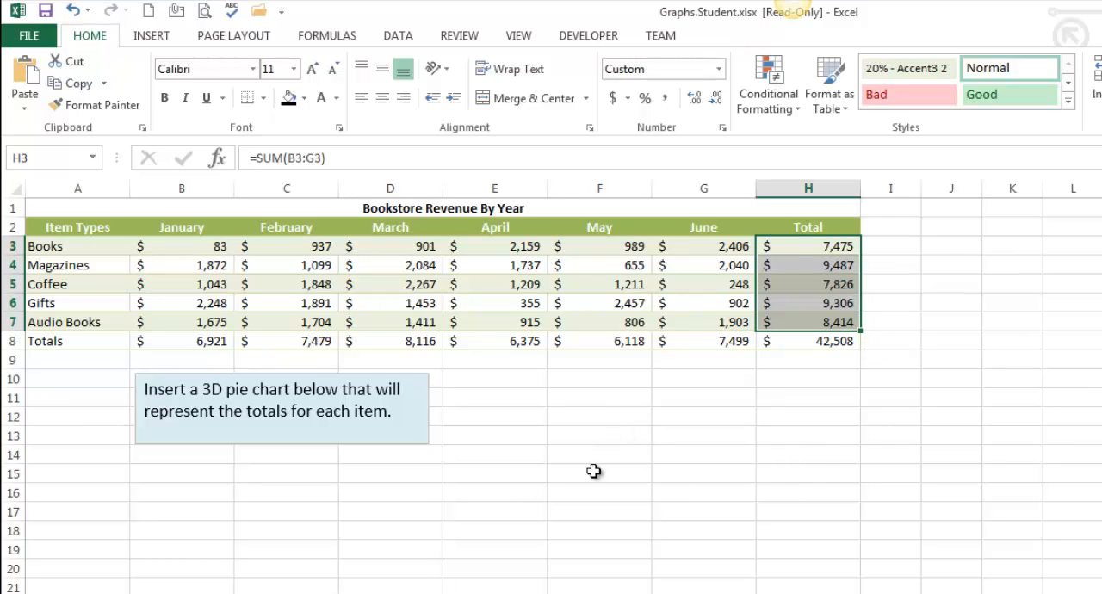
pyautogui.click(152, 37)
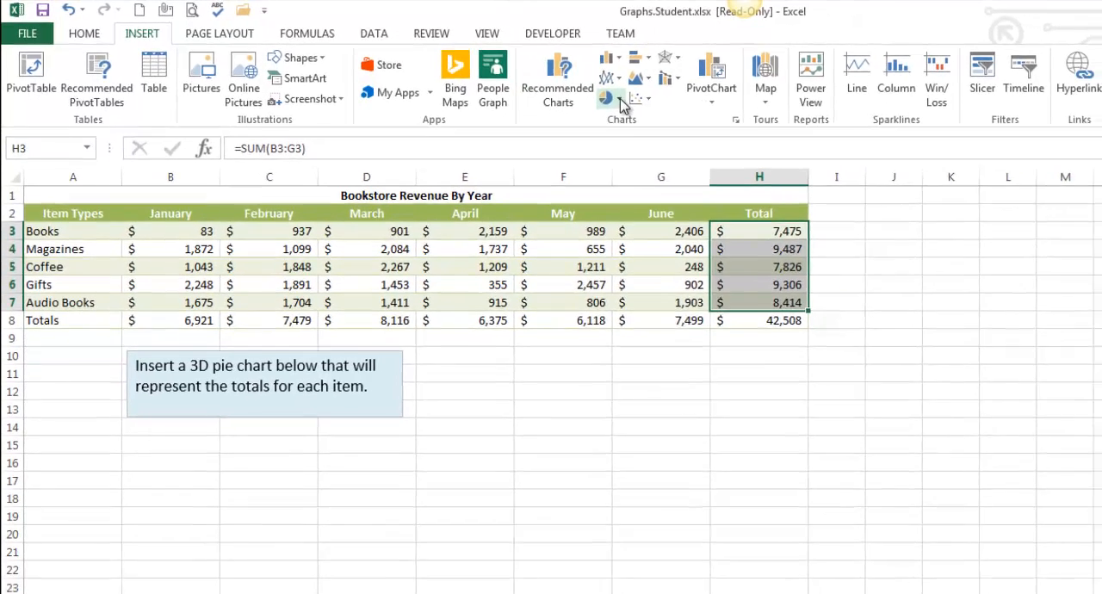
pyautogui.click(621, 102)
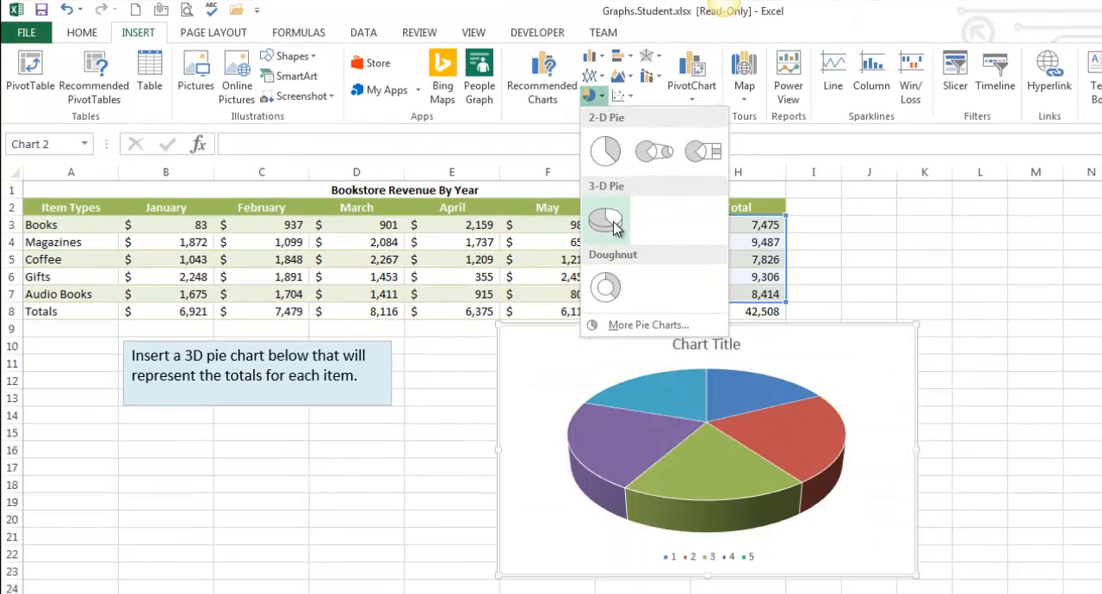
pyautogui.click(615, 222)
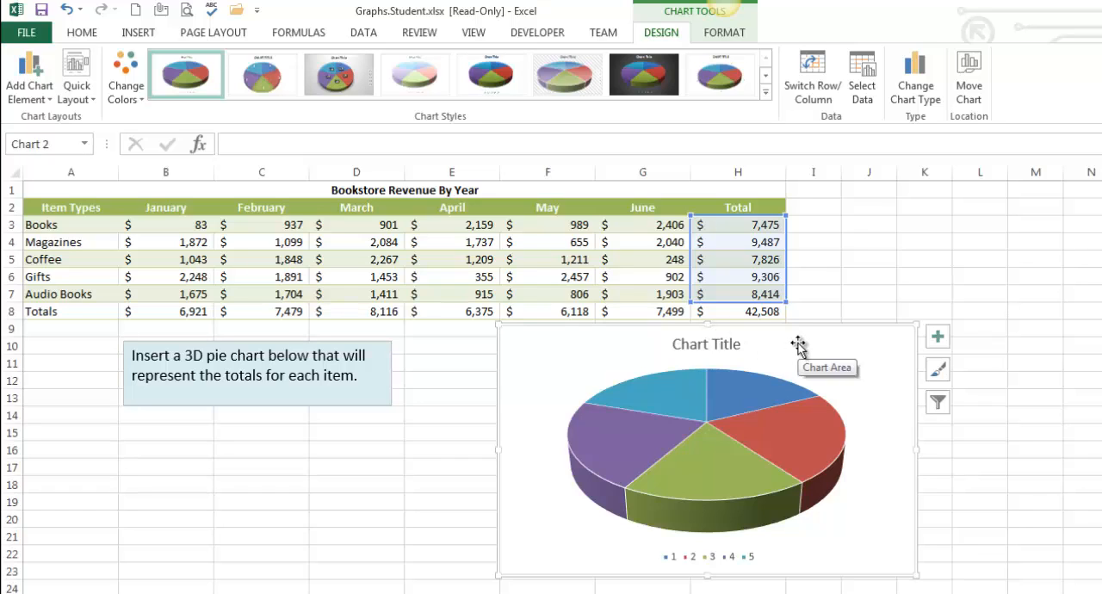
pyautogui.moveTo(815, 333); pyautogui.dragTo(733, 342)
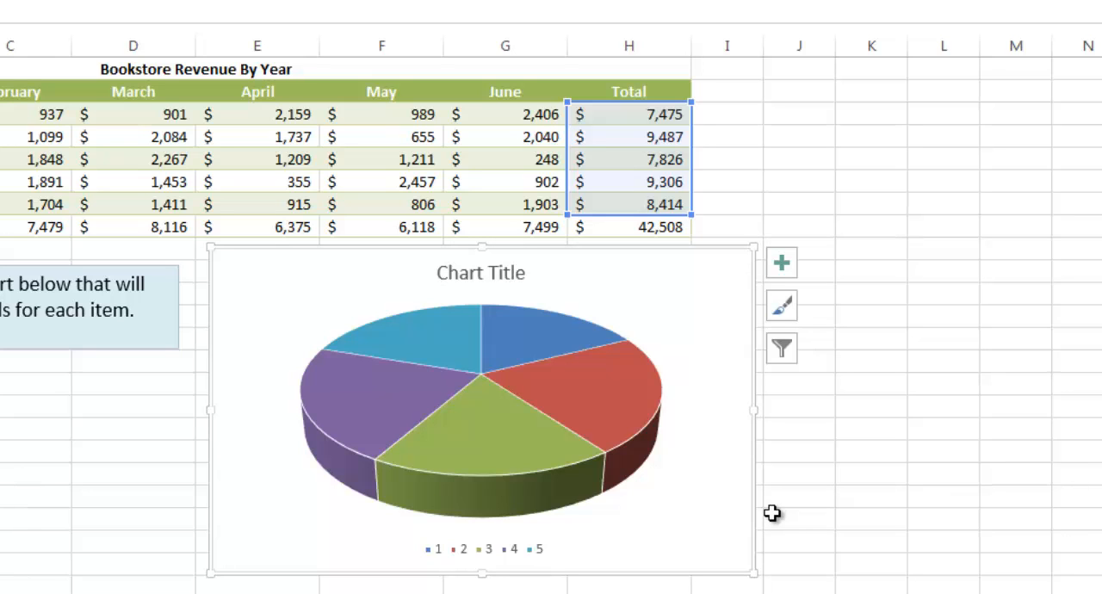
pyautogui.press('Delete')
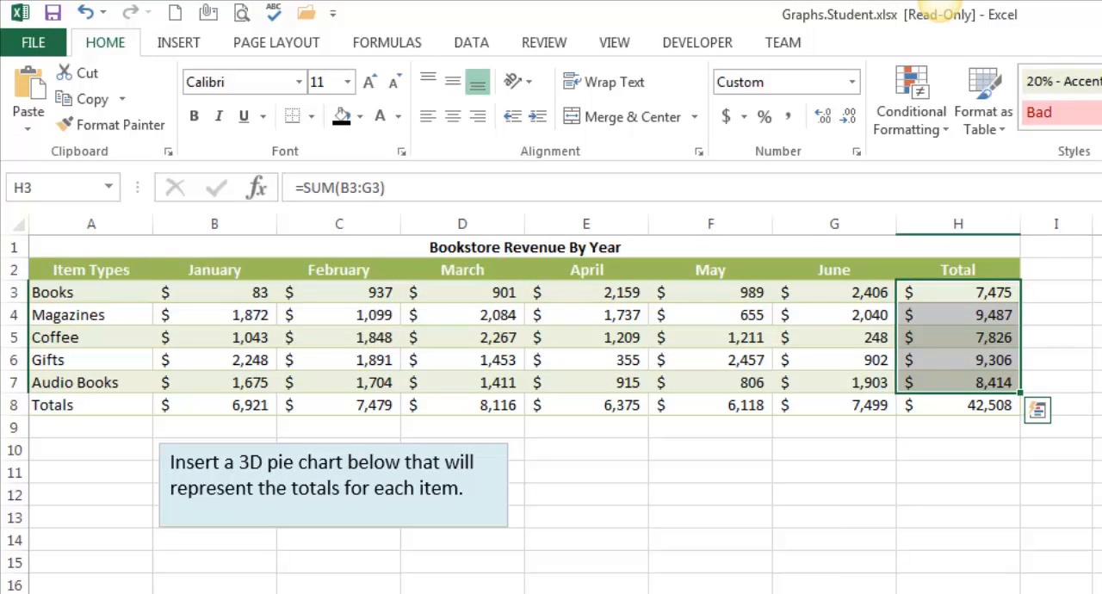
# Step: Insert a 3-D pie chart from the item names in A3:A7 and their totals in H3:H7
pyautogui.moveTo(974, 293); pyautogui.dragTo(983, 381)
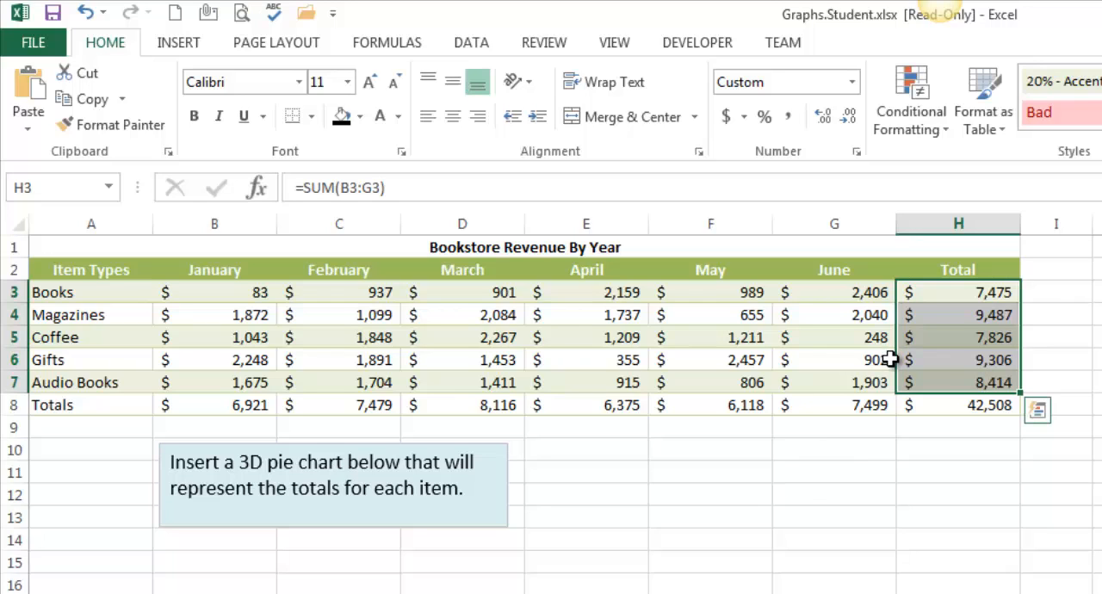
pyautogui.click(1099, 585)
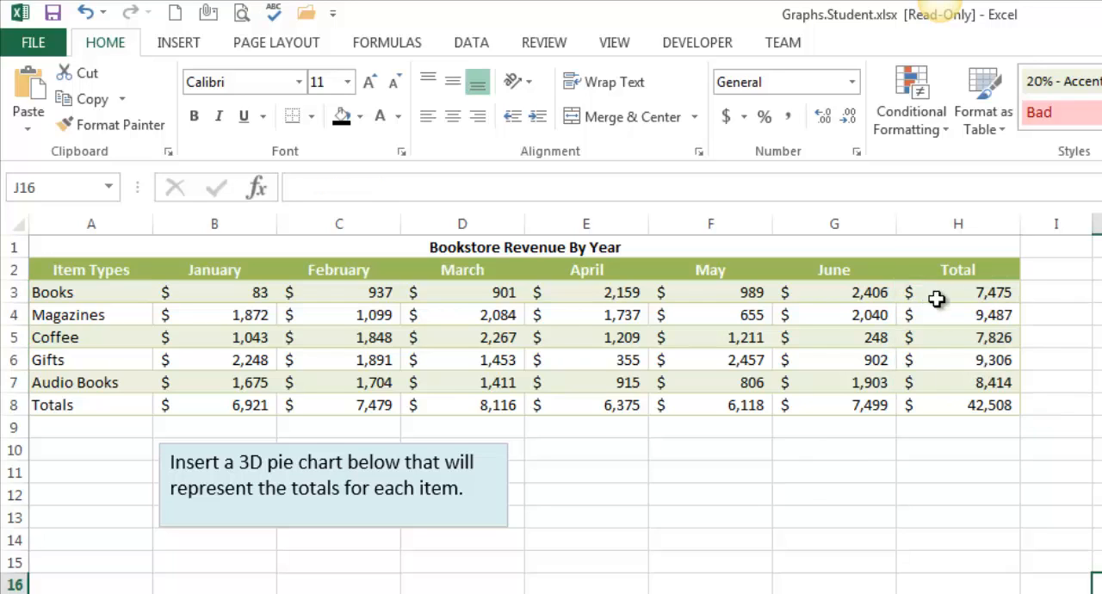
pyautogui.moveTo(938, 299); pyautogui.dragTo(950, 377)
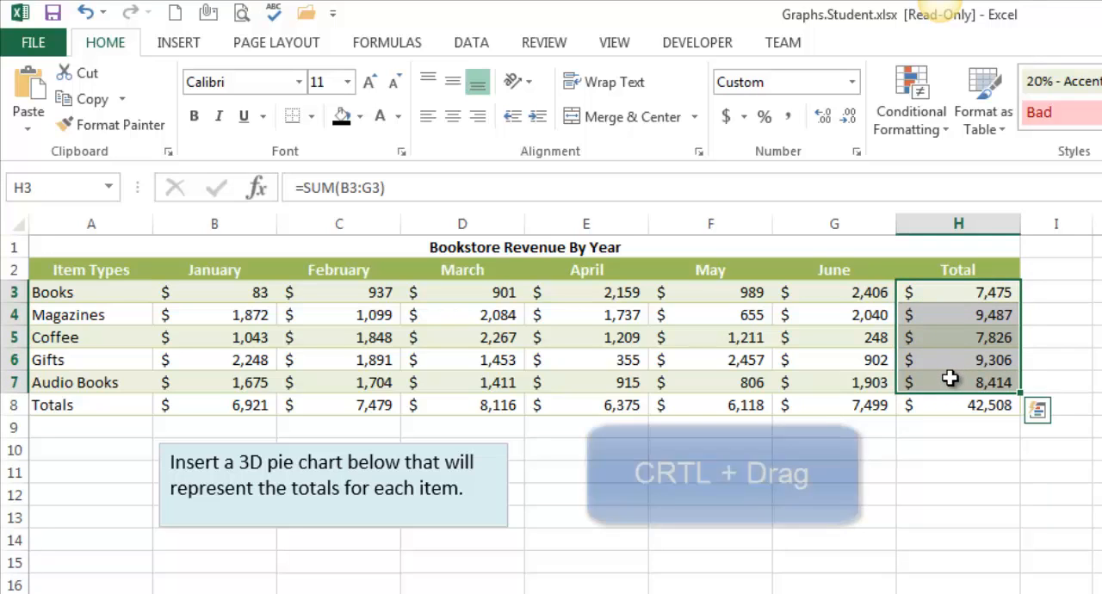
pyautogui.keyDown('ctrl'); pyautogui.click(81, 289); pyautogui.keyUp('ctrl')
pyautogui.moveTo(77, 330); pyautogui.dragTo(88, 381)
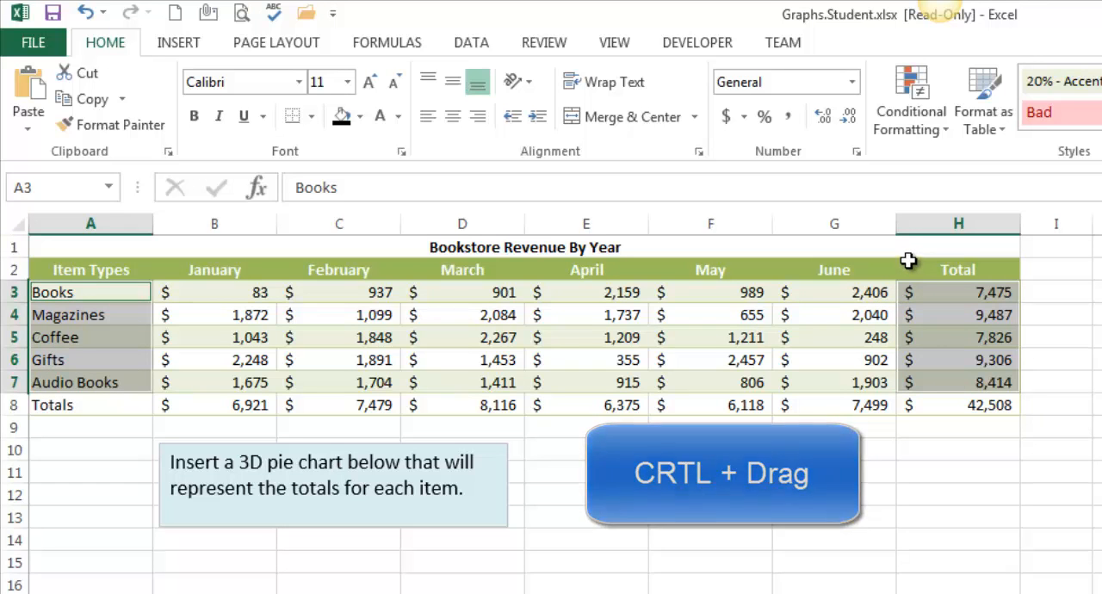
pyautogui.click(180, 47)
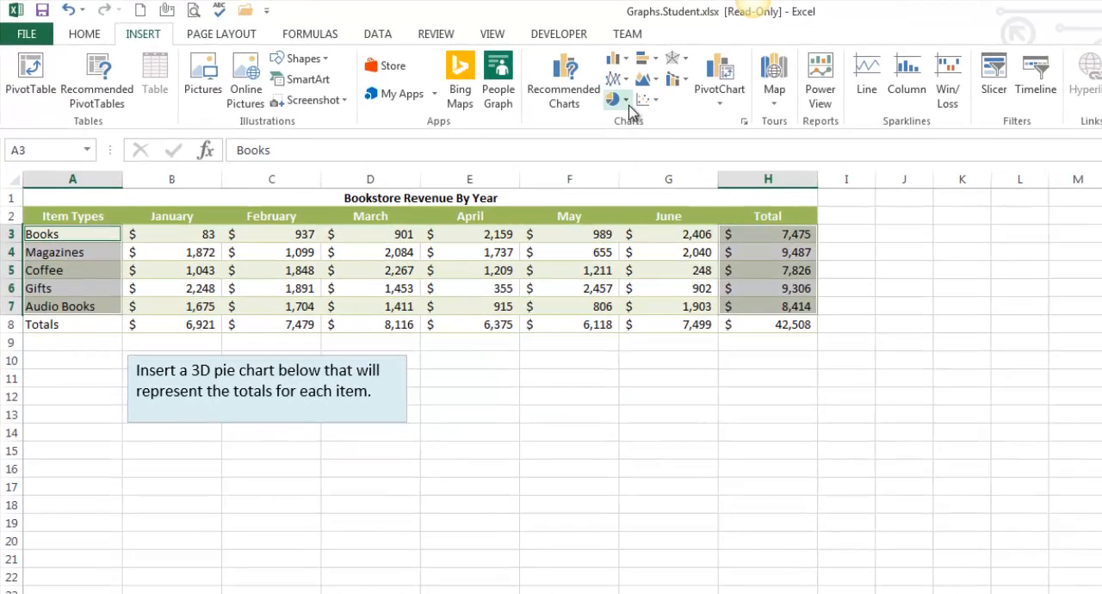
pyautogui.click(766, 124)
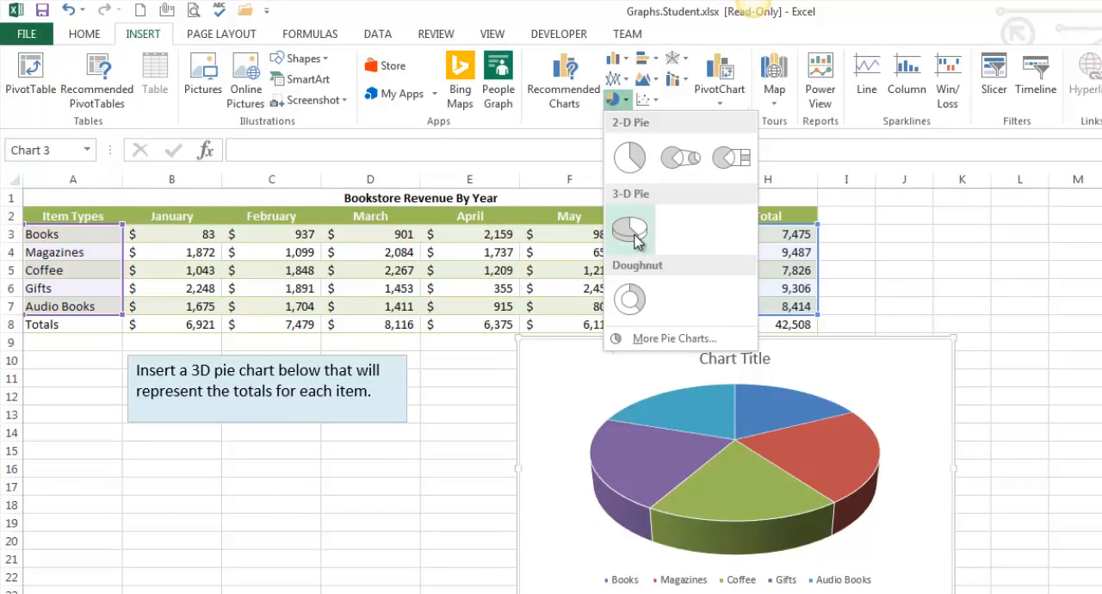
pyautogui.click(638, 229)
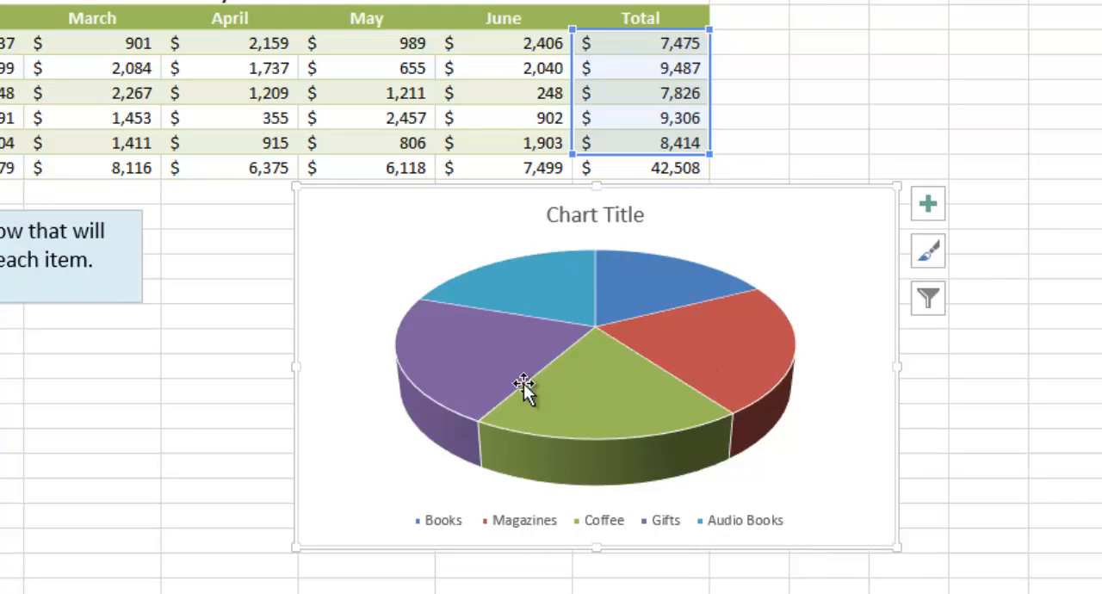
# Step: Replace the chart title with "$$$$" and move the chart so it starts in column E below the table
pyautogui.click(564, 221)
pyautogui.tripleClick(605, 221)
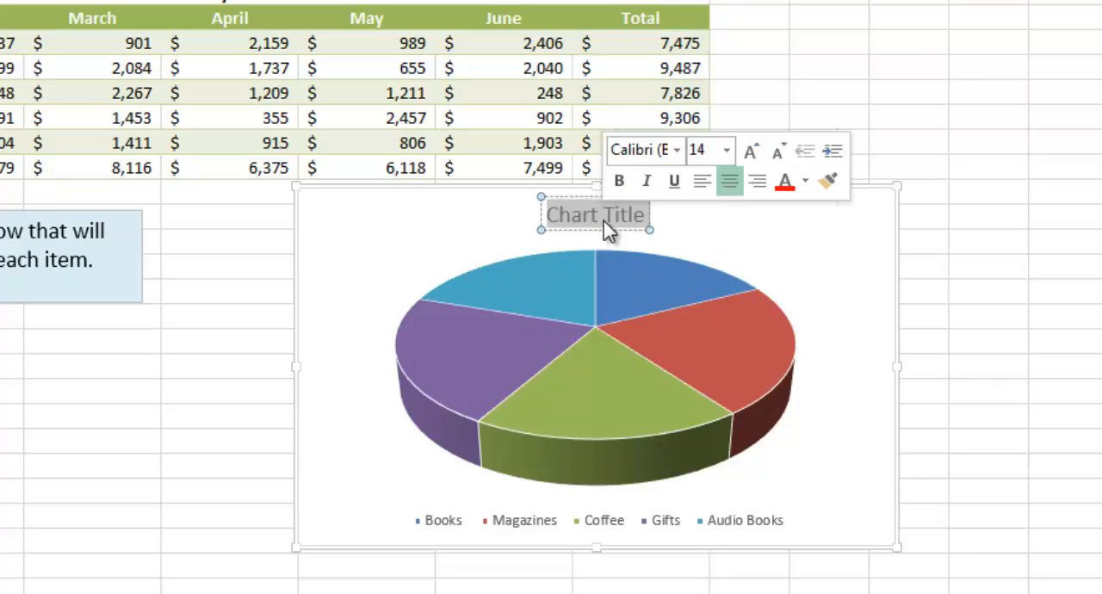
pyautogui.click(571, 215)
pyautogui.doubleClick(571, 214)
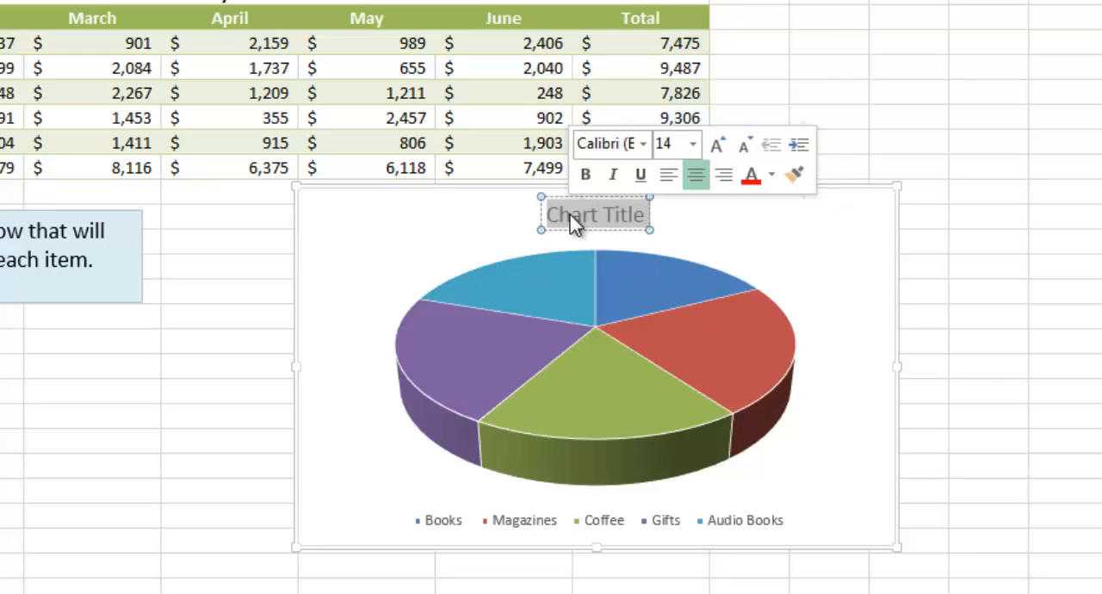
pyautogui.write('$$$$')
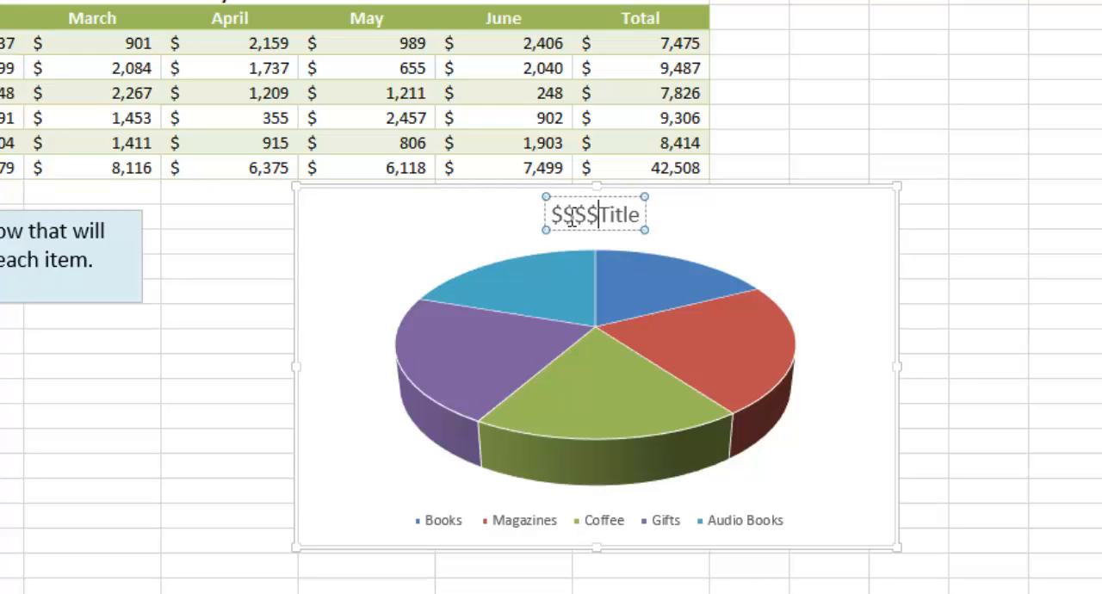
pyautogui.press('Delete')
pyautogui.press('Delete')
pyautogui.press('Delete')
pyautogui.press('Delete')
pyautogui.press('Delete')
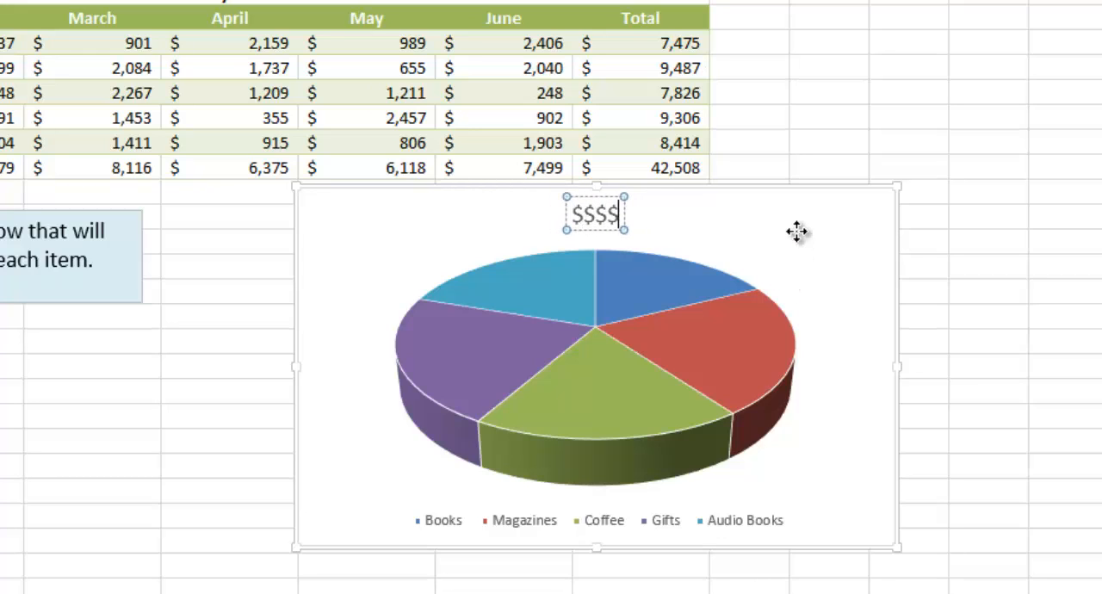
pyautogui.click(797, 232)
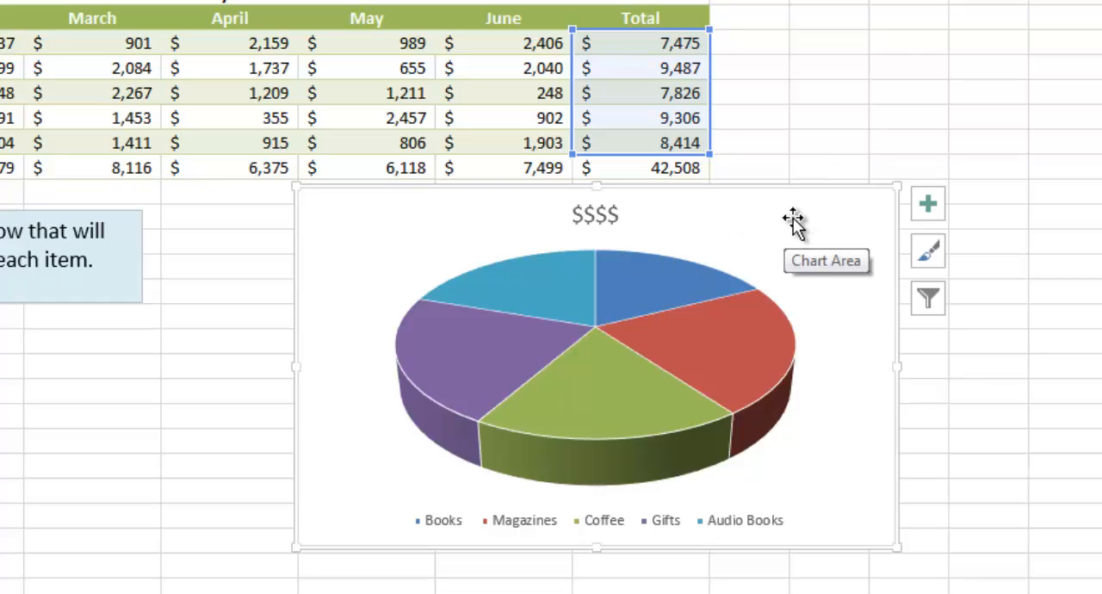
pyautogui.moveTo(792, 220); pyautogui.dragTo(733, 234)
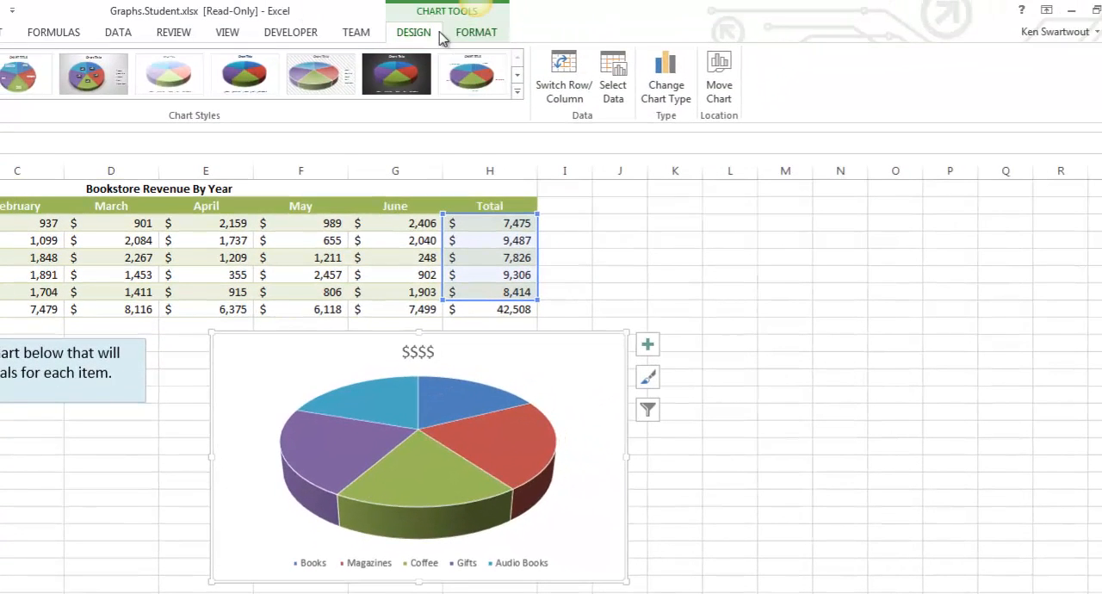
# Step: Add data labels to the pie slices that show the value without the category name
pyautogui.click(479, 36)
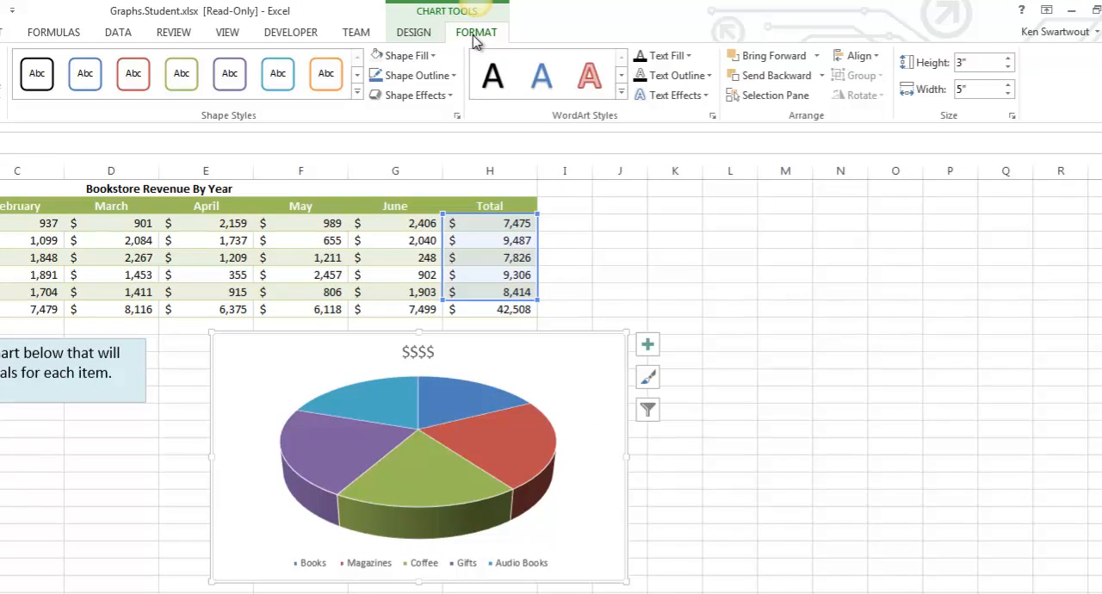
pyautogui.click(414, 34)
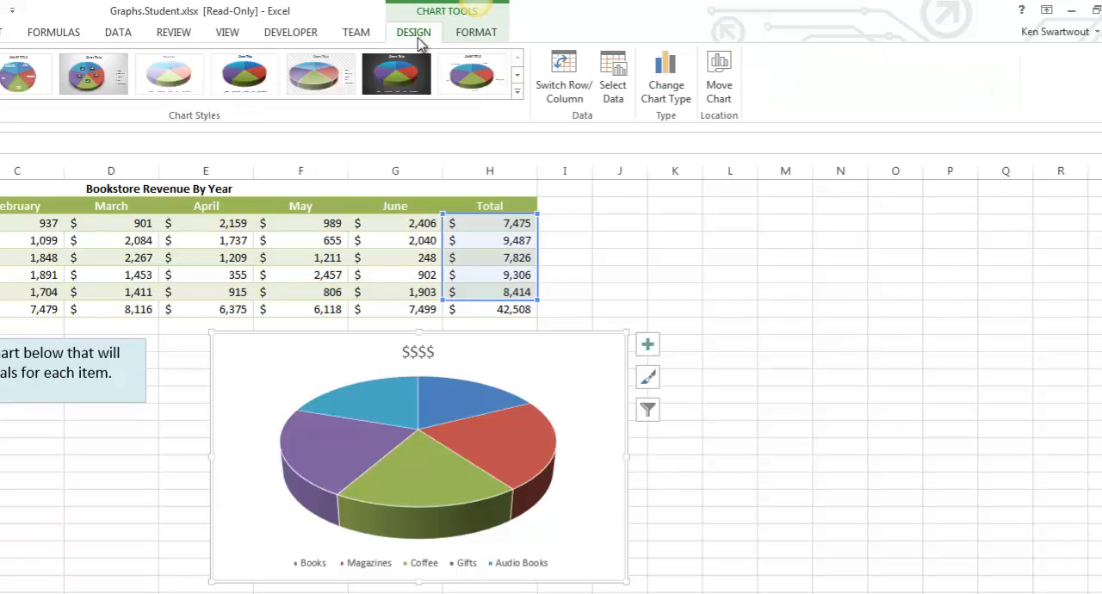
pyautogui.click(653, 353)
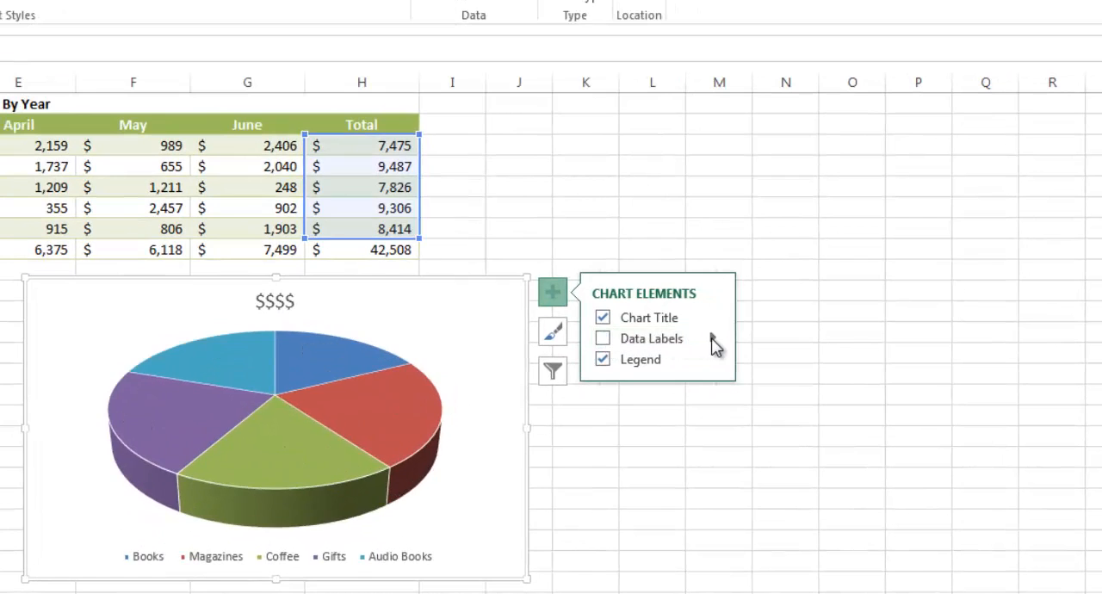
pyautogui.click(713, 338)
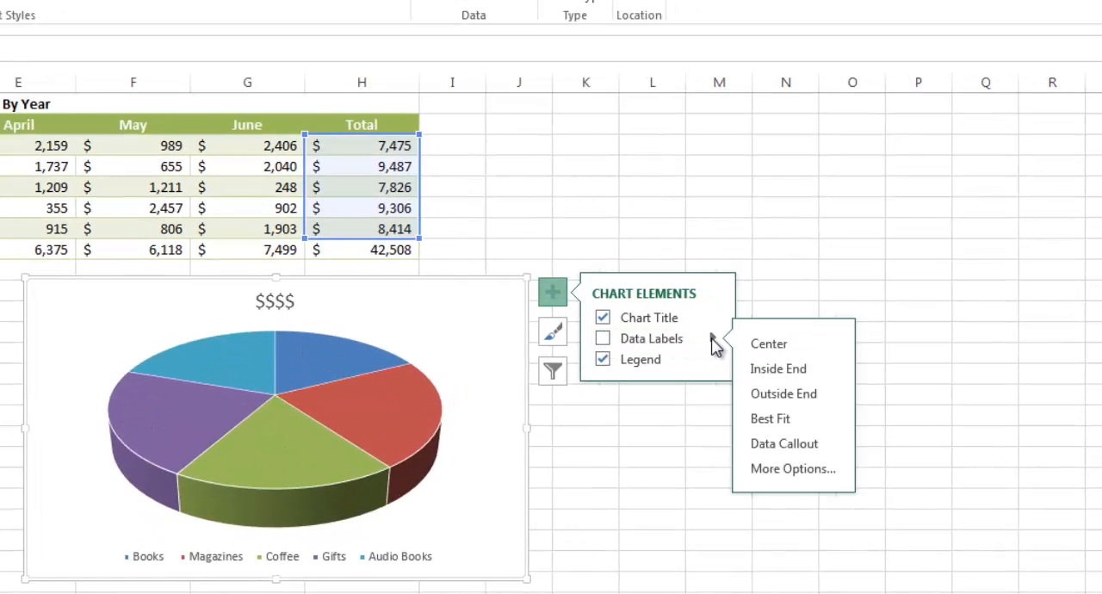
pyautogui.click(786, 471)
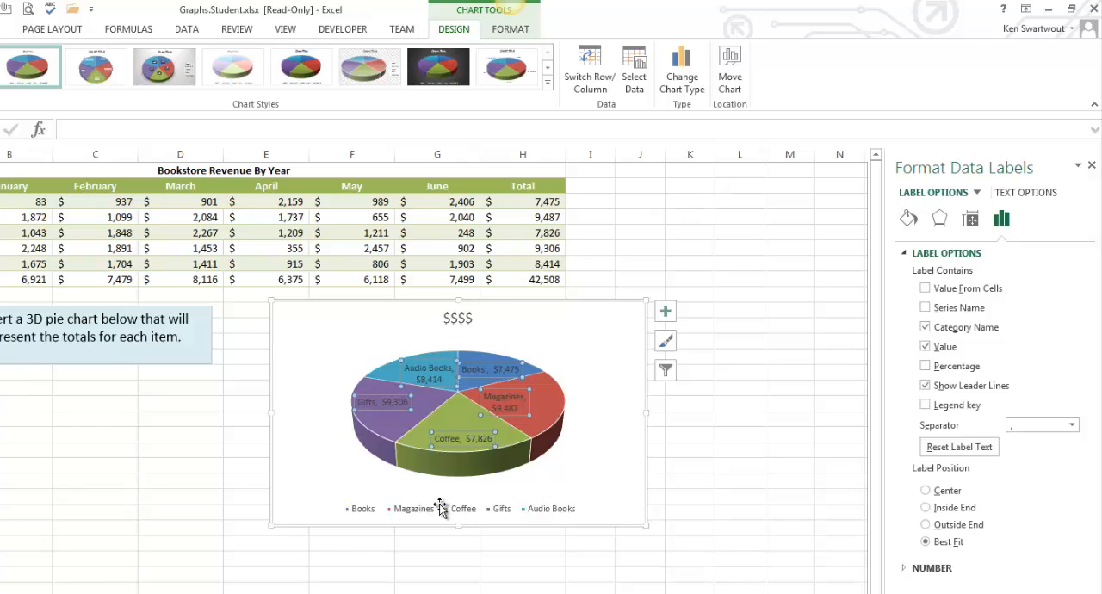
pyautogui.click(925, 328)
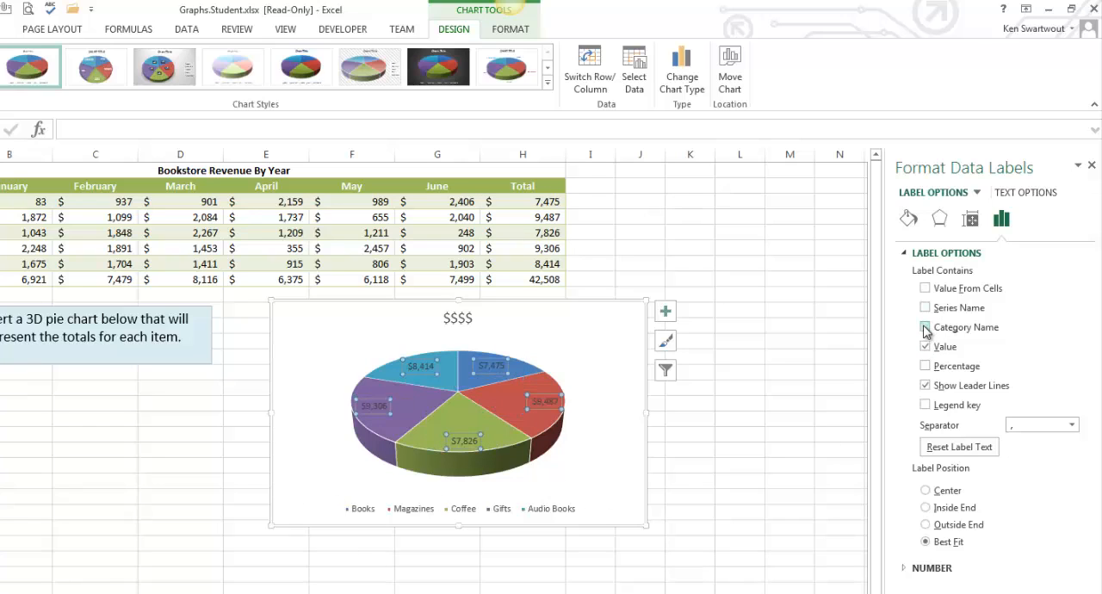
pyautogui.click(1092, 166)
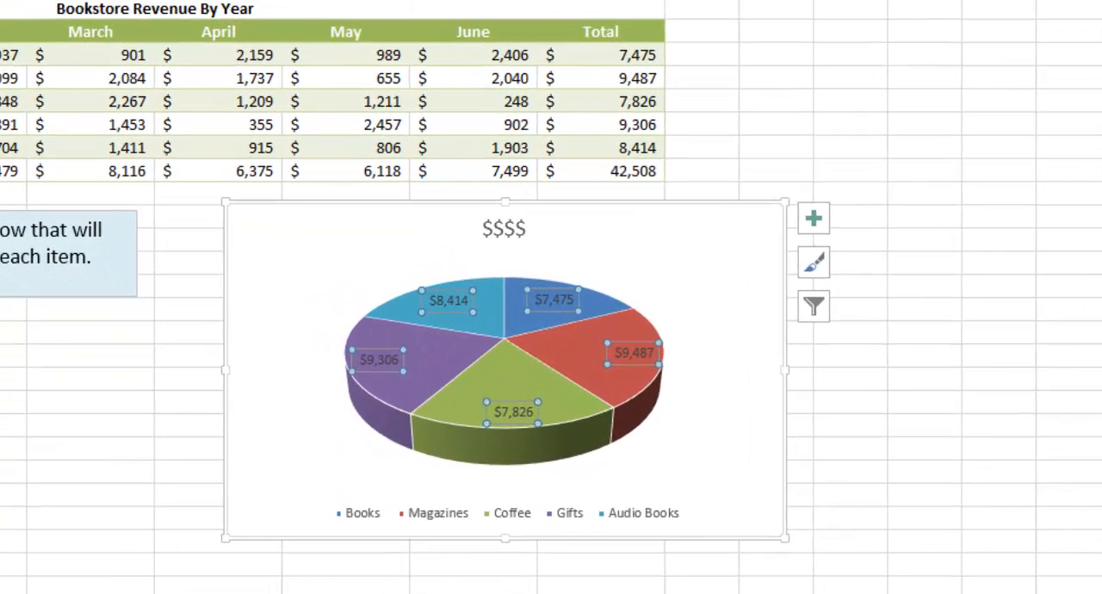
# Step: Recheck the instruction in the text box and delete the "$$$$" pie chart from the worksheet
pyautogui.moveTo(2, 232); pyautogui.dragTo(108, 276)
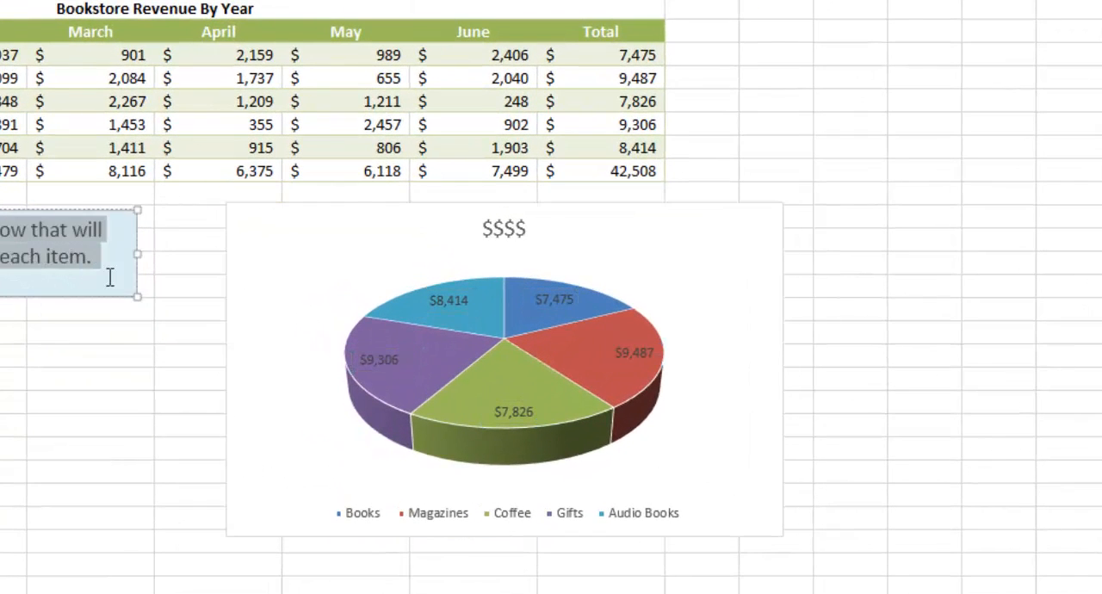
pyautogui.click(716, 275)
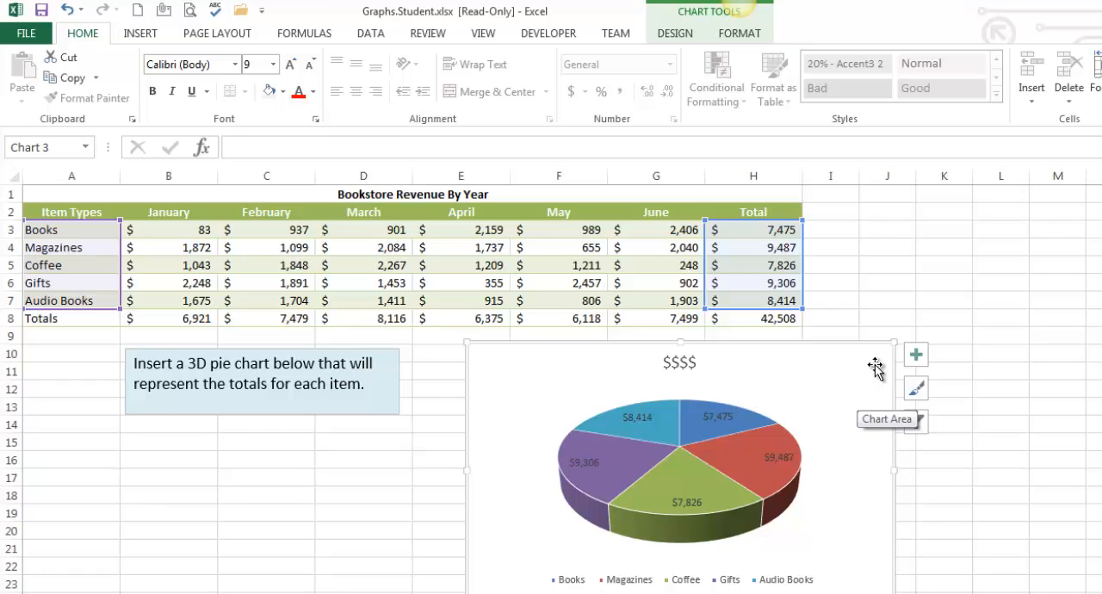
pyautogui.press('Delete')
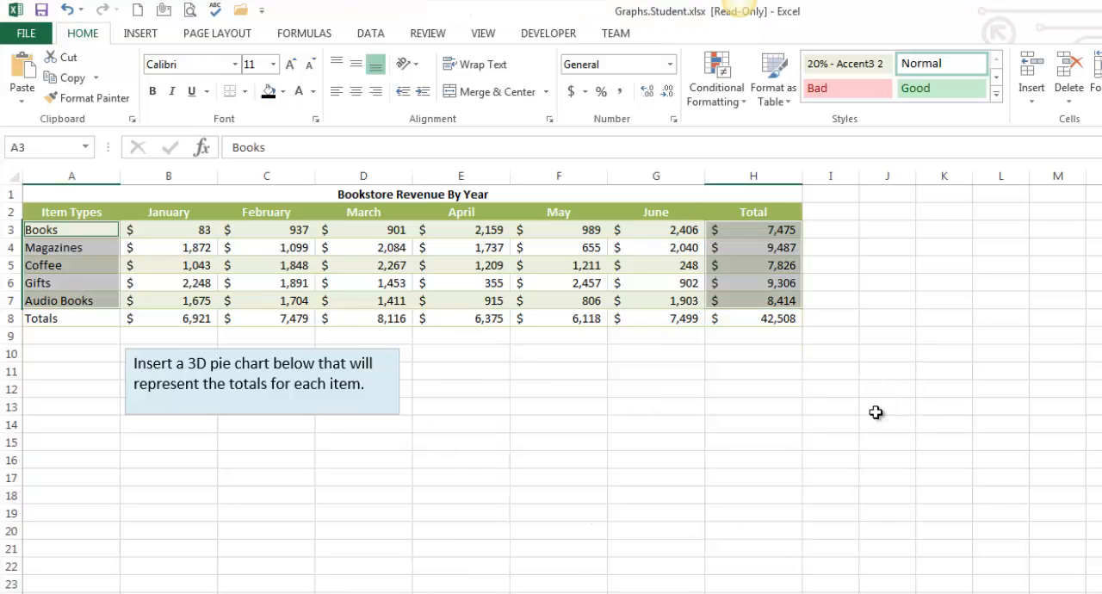
# Step: Try a 3-D pie chart from A3:A8 and H3:H8 that includes the Totals row, and delete the chart
pyautogui.click(897, 320)
pyautogui.moveTo(760, 229); pyautogui.dragTo(763, 318)
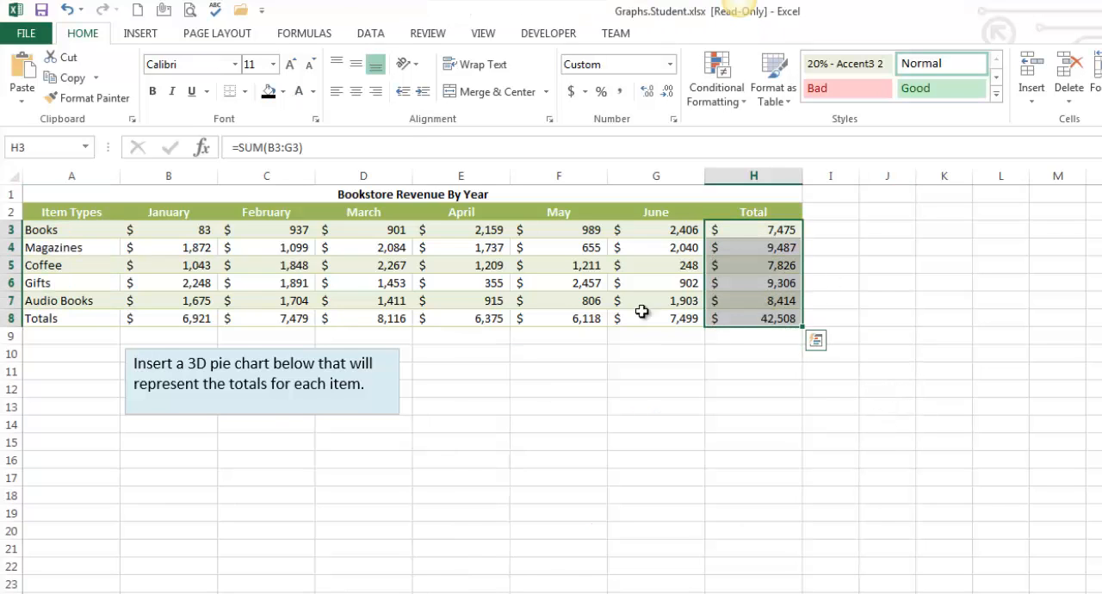
pyautogui.moveTo(67, 230); pyautogui.dragTo(71, 319)
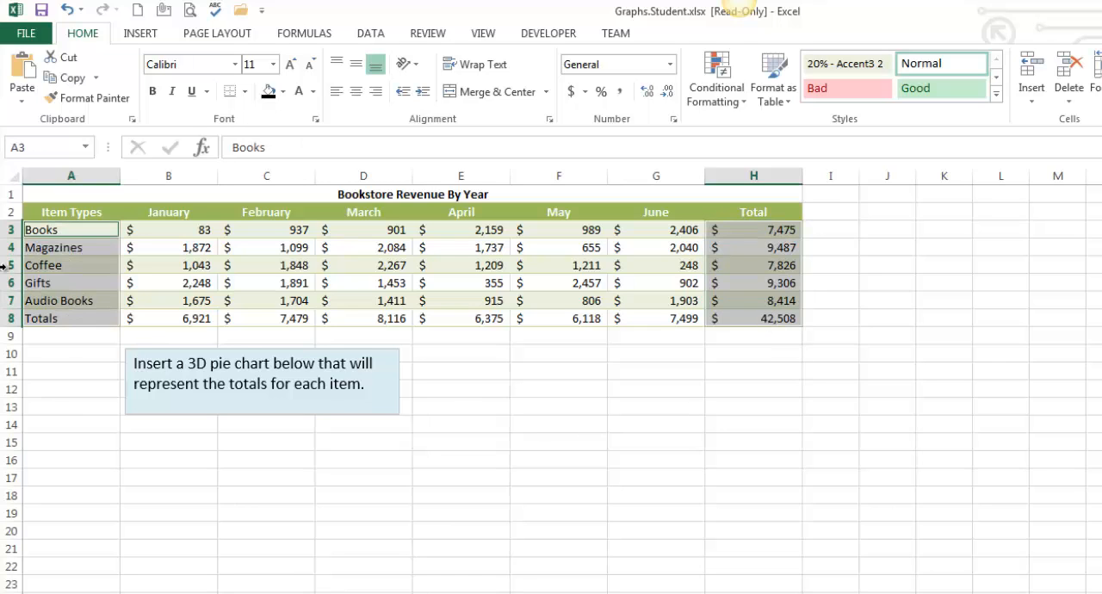
pyautogui.click(137, 36)
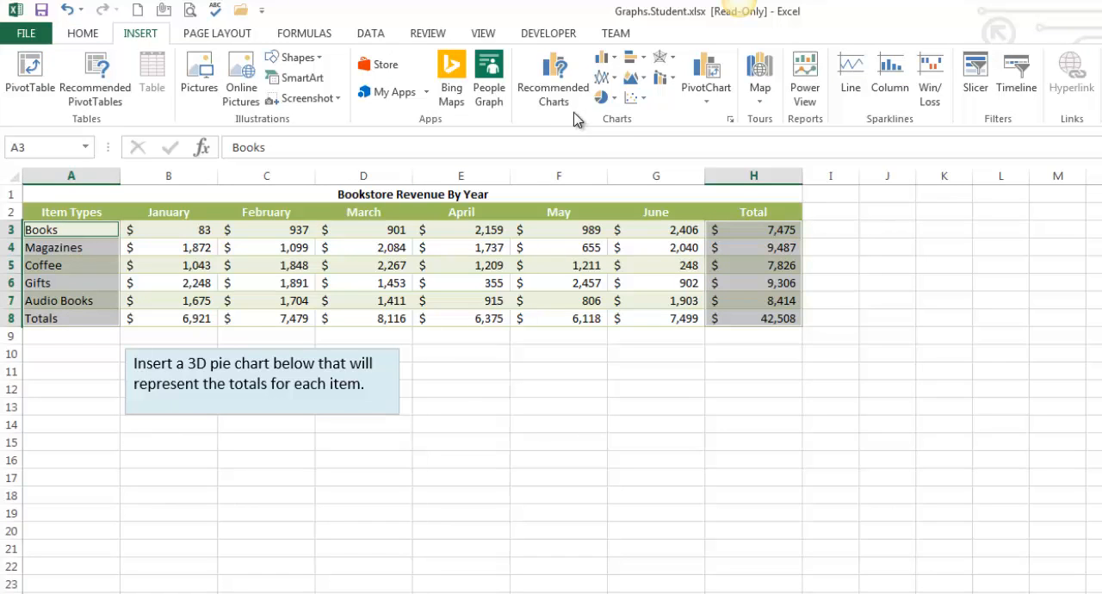
pyautogui.click(615, 97)
pyautogui.click(623, 152)
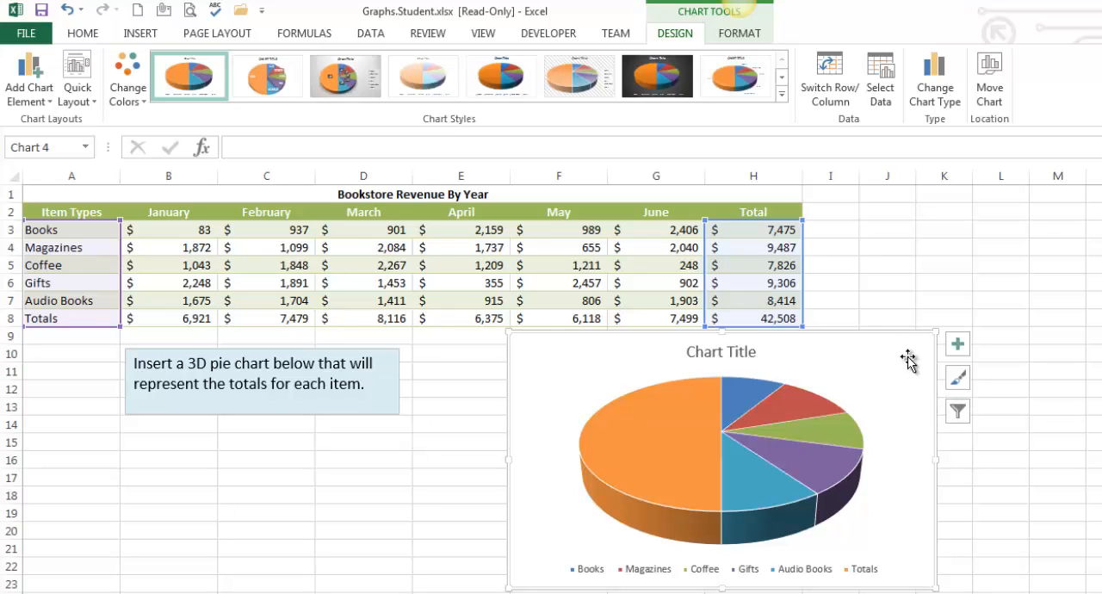
pyautogui.press('Delete')
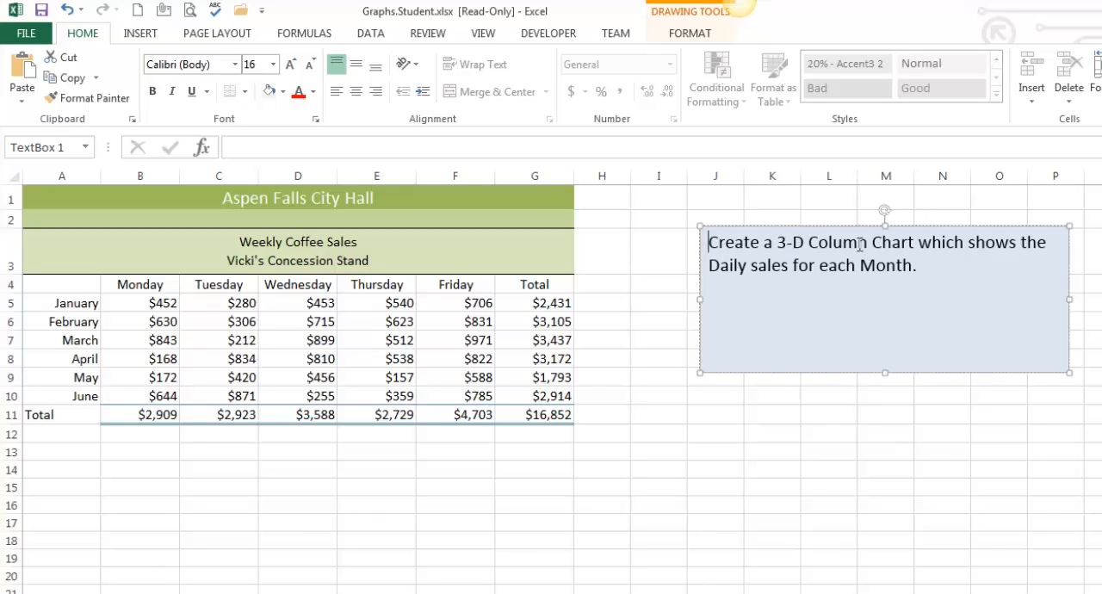
# Step: Read the column chart instruction and examine the month names, weekday headings and daily figures in the coffee sales table
pyautogui.moveTo(779, 244); pyautogui.dragTo(915, 244)
pyautogui.moveTo(707, 267); pyautogui.dragTo(912, 268)
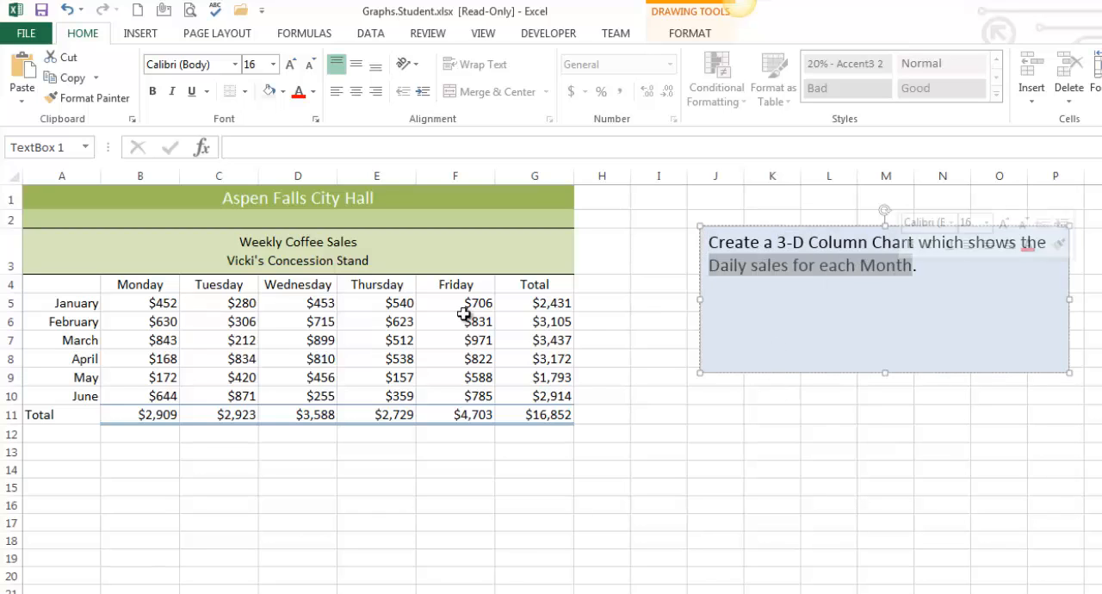
pyautogui.moveTo(69, 301); pyautogui.dragTo(70, 403)
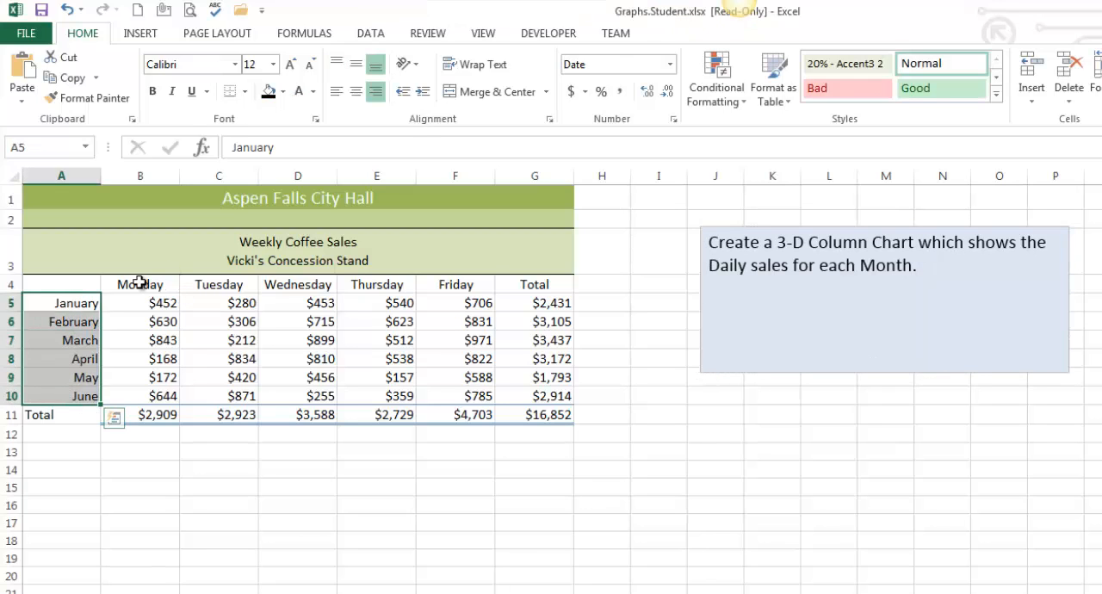
pyautogui.moveTo(143, 287); pyautogui.dragTo(465, 287)
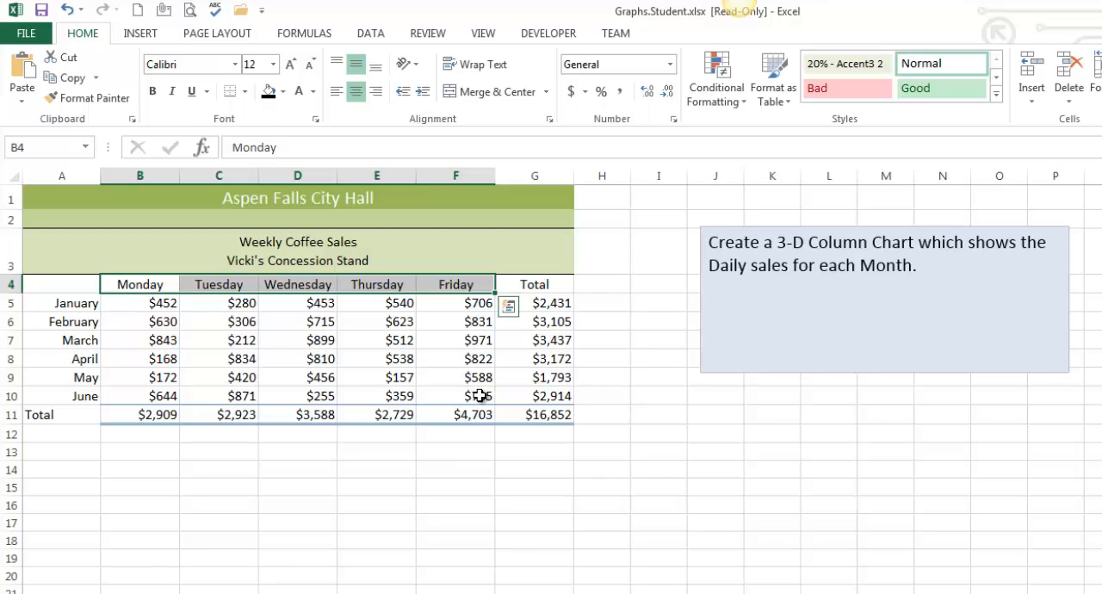
pyautogui.moveTo(480, 395); pyautogui.dragTo(144, 307)
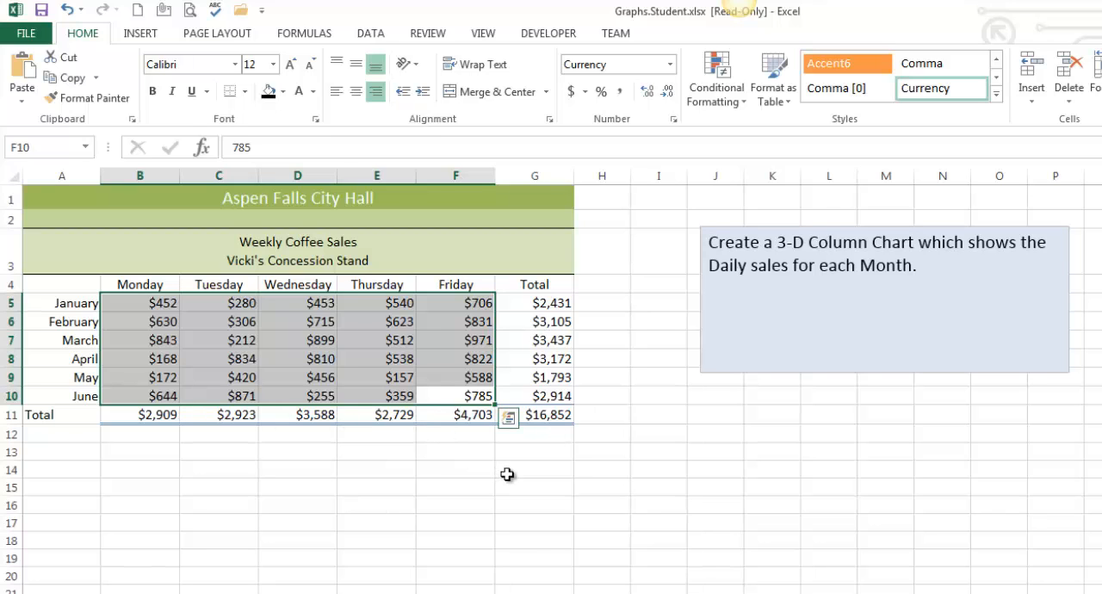
# Step: Try a 3-D clustered column chart from only the sales values in B5:F10, and delete the chart
pyautogui.moveTo(158, 301); pyautogui.dragTo(435, 396)
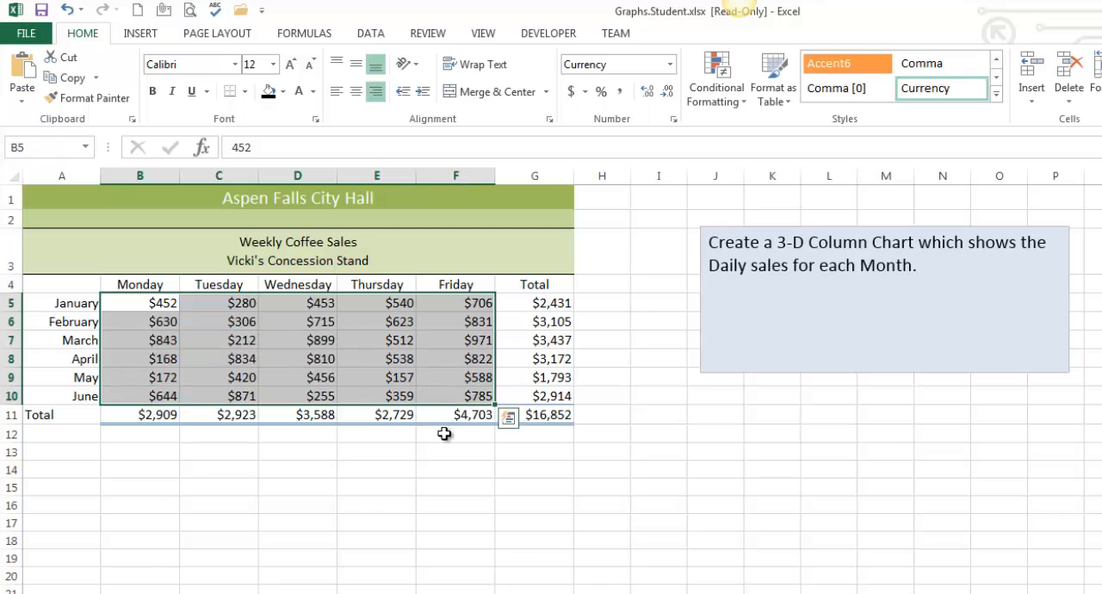
pyautogui.click(139, 34)
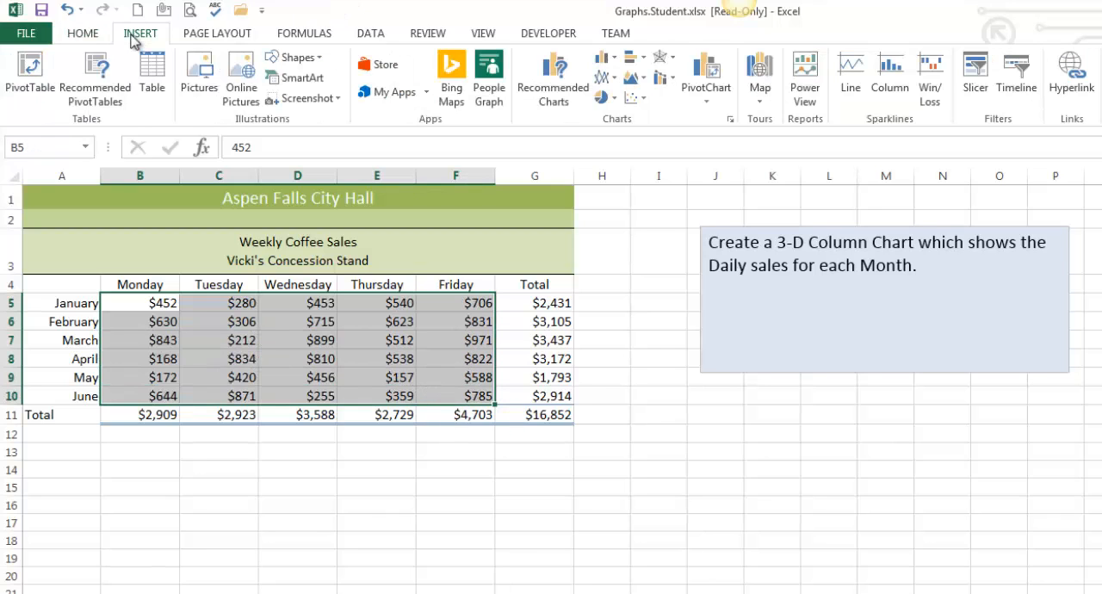
pyautogui.click(618, 64)
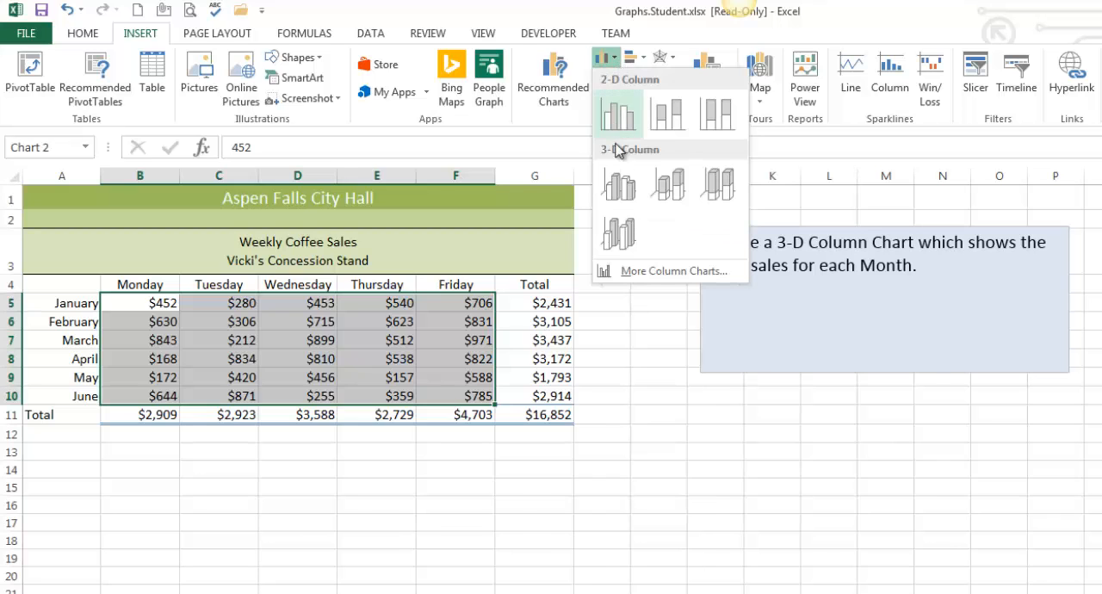
pyautogui.click(618, 183)
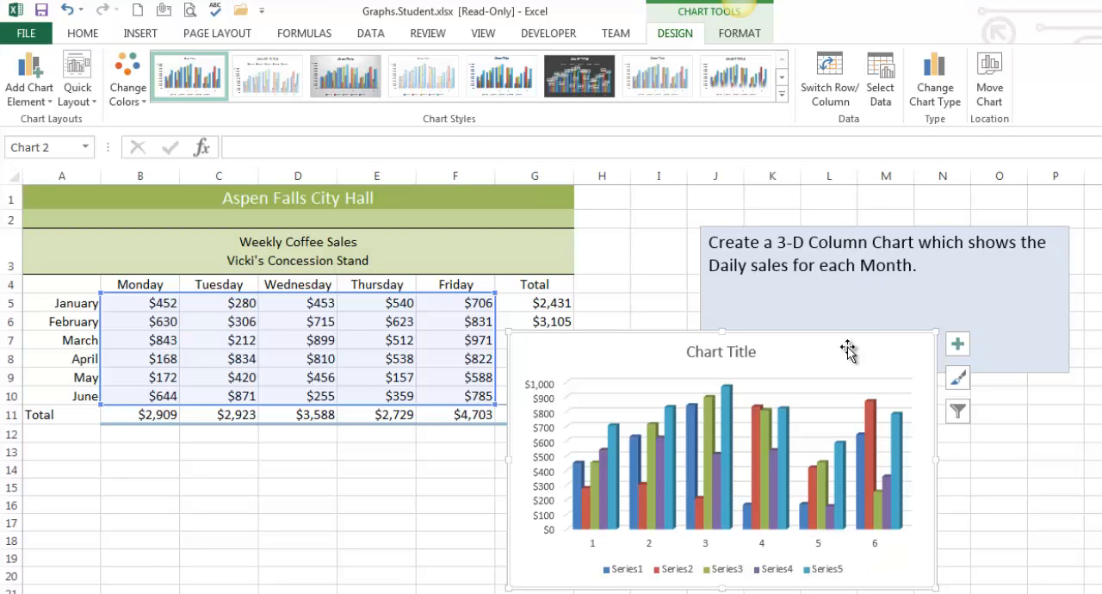
pyautogui.press('Delete')
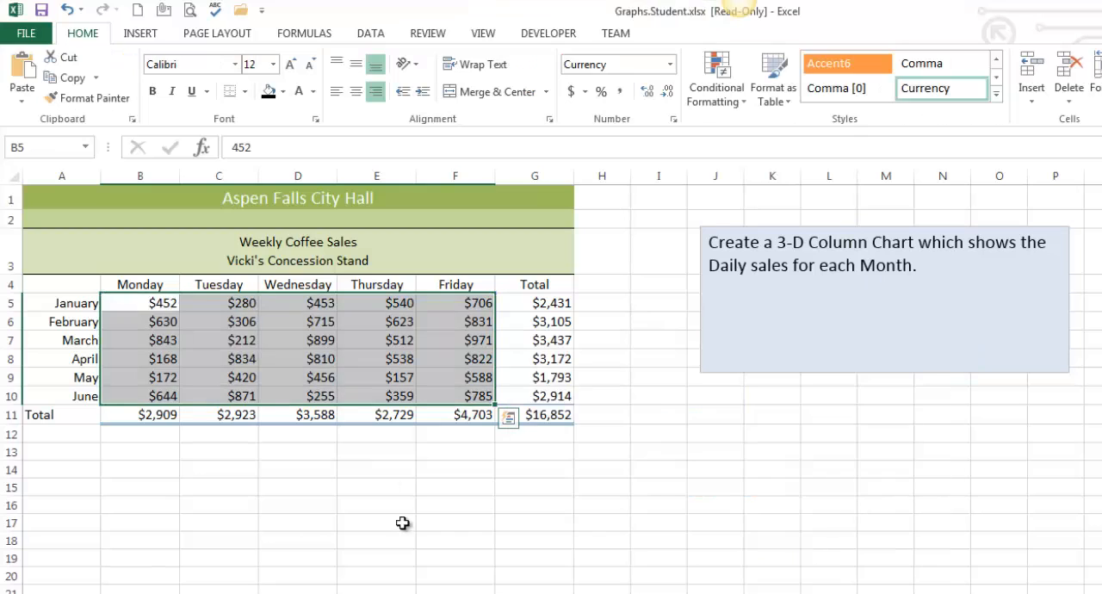
pyautogui.click(339, 505)
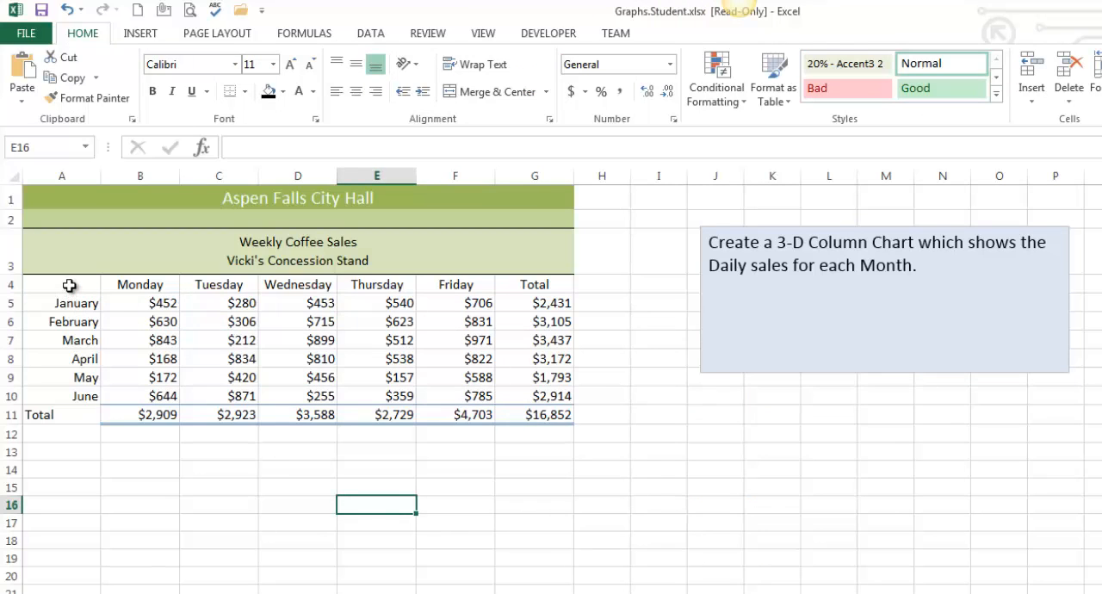
# Step: Insert a 3-D clustered column chart from A4:F10, including month and weekday labels, and check its available chart elements
pyautogui.moveTo(69, 283); pyautogui.dragTo(450, 392)
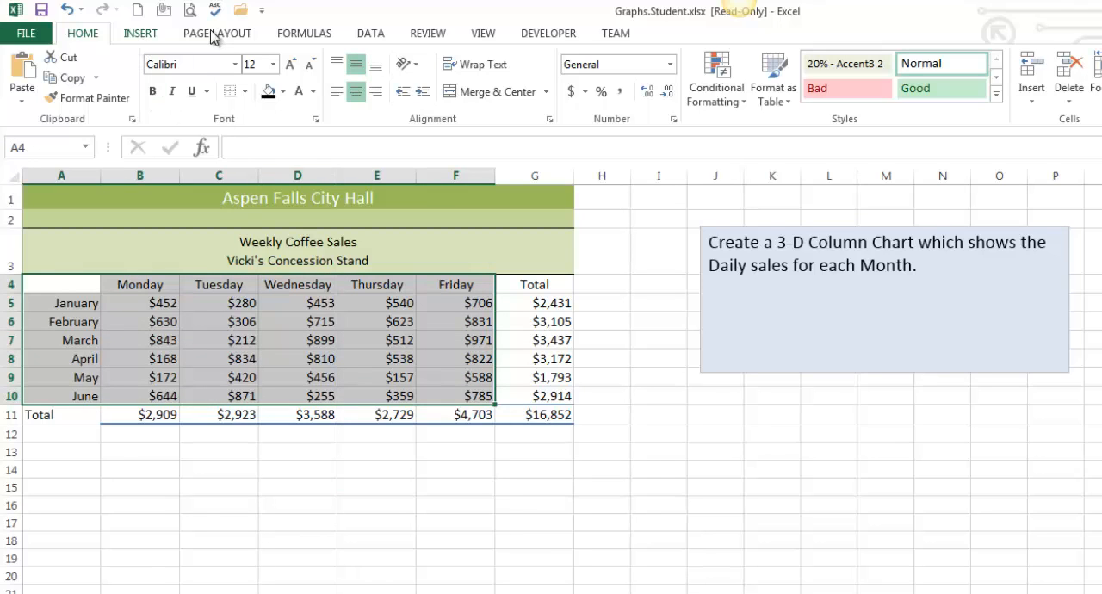
pyautogui.click(140, 36)
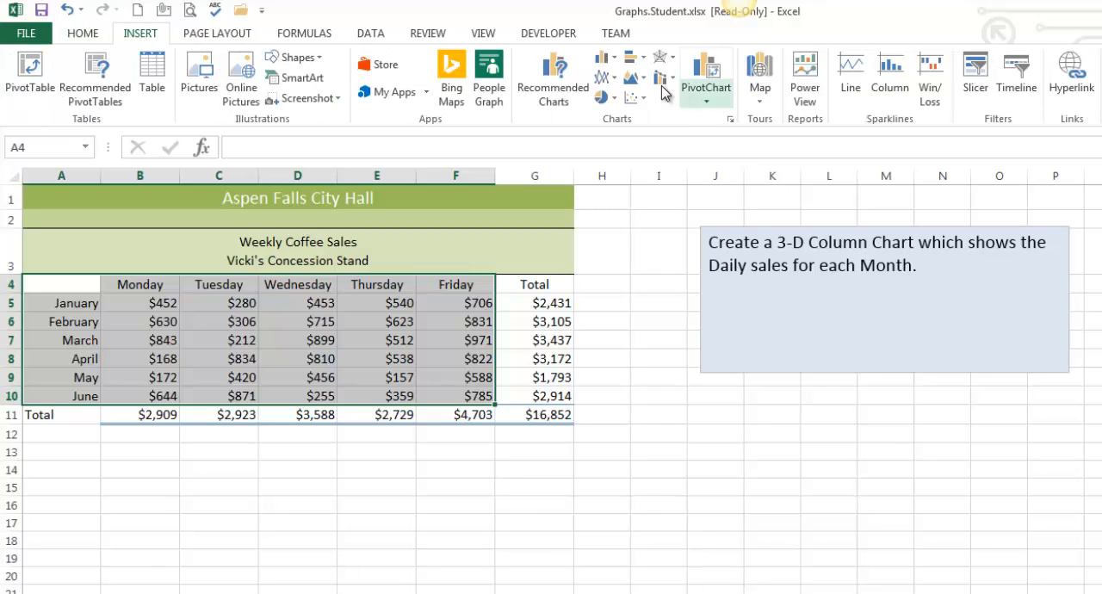
pyautogui.click(605, 57)
pyautogui.click(628, 188)
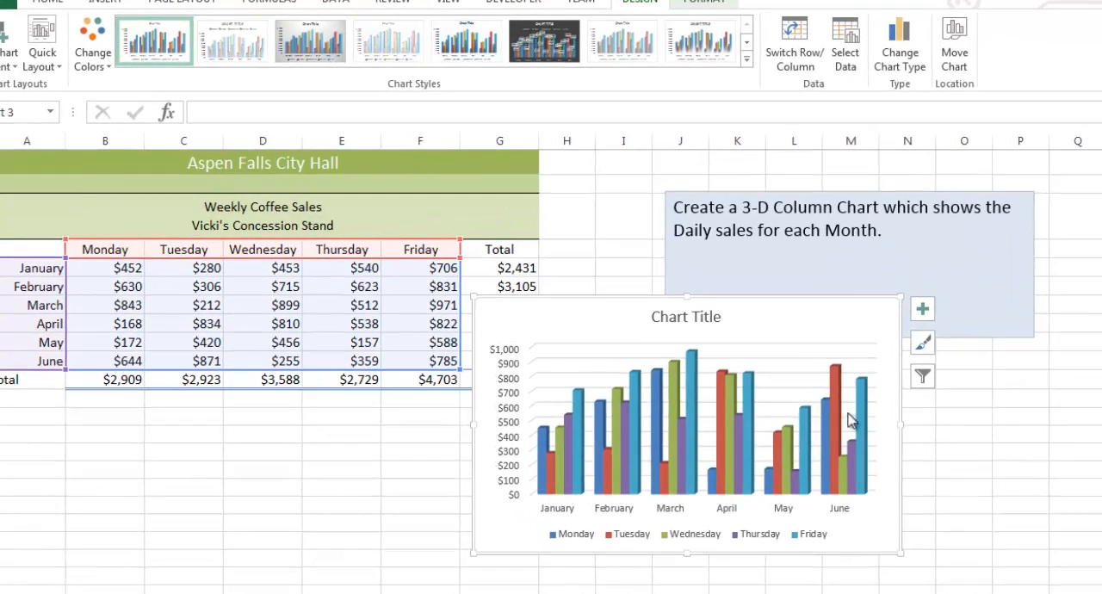
pyautogui.click(923, 311)
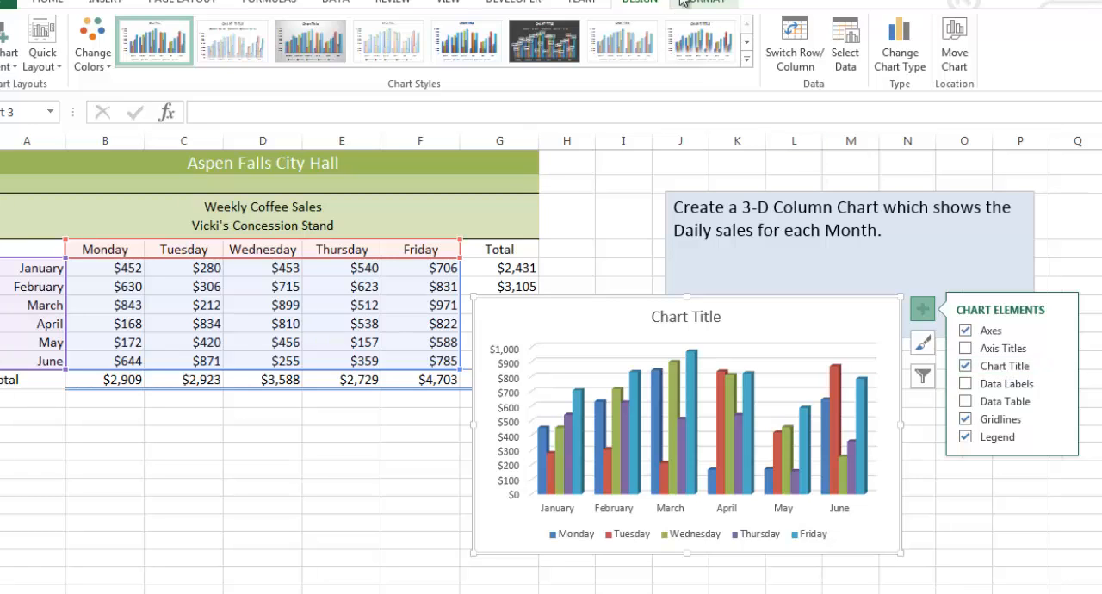
pyautogui.click(946, 518)
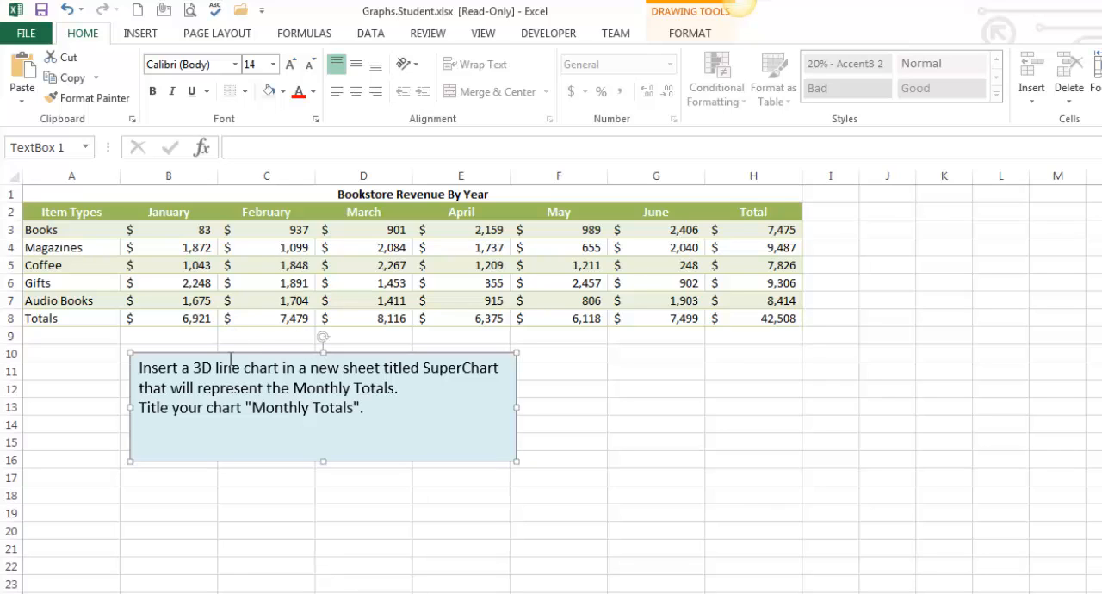
# Step: Read the line chart instruction and examine the month headings and monthly totals in the bookstore revenue table
pyautogui.moveTo(193, 367); pyautogui.dragTo(476, 374)
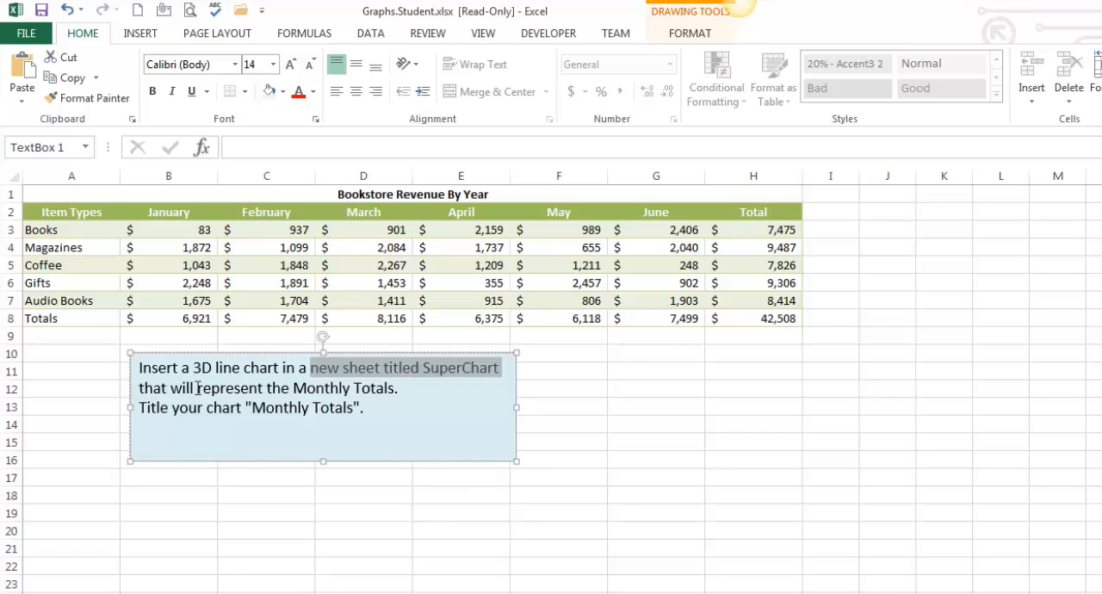
pyautogui.moveTo(139, 388); pyautogui.dragTo(353, 390)
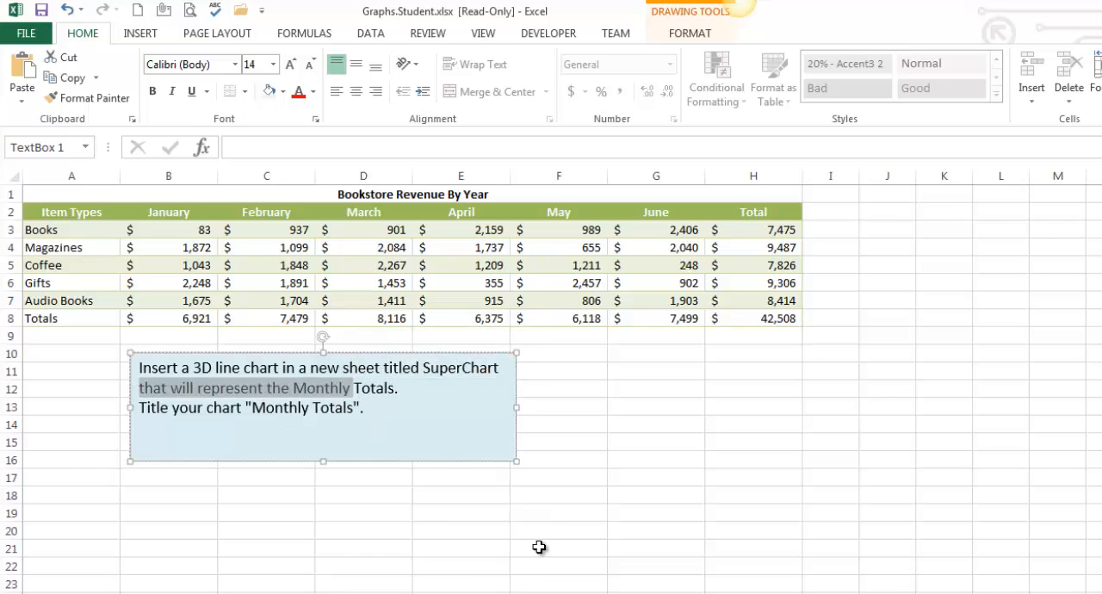
pyautogui.click(647, 517)
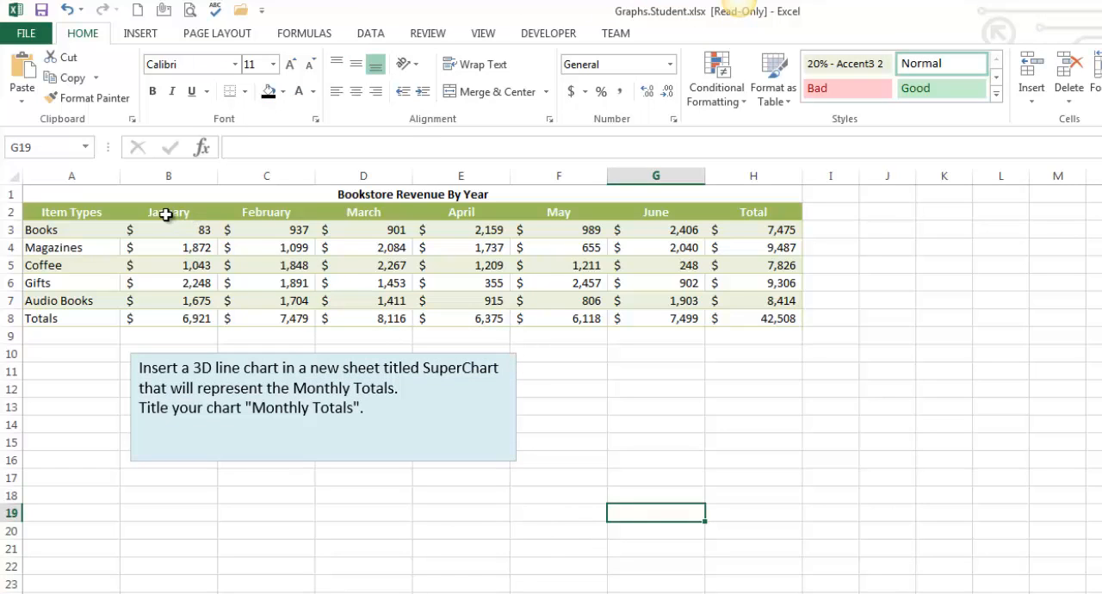
pyautogui.moveTo(166, 215); pyautogui.dragTo(679, 212)
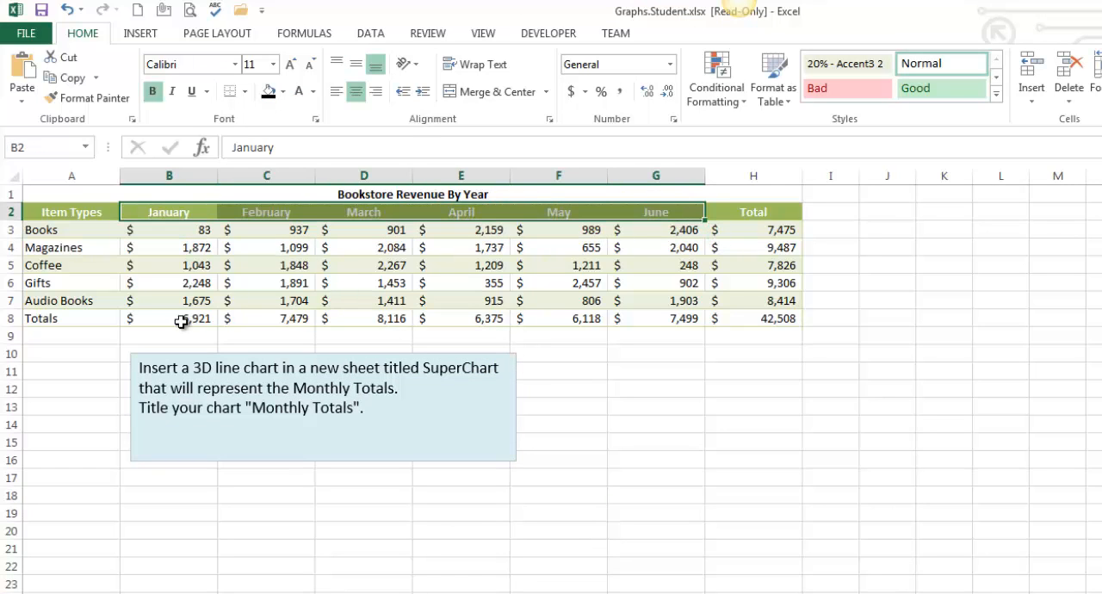
pyautogui.moveTo(181, 322); pyautogui.dragTo(669, 316)
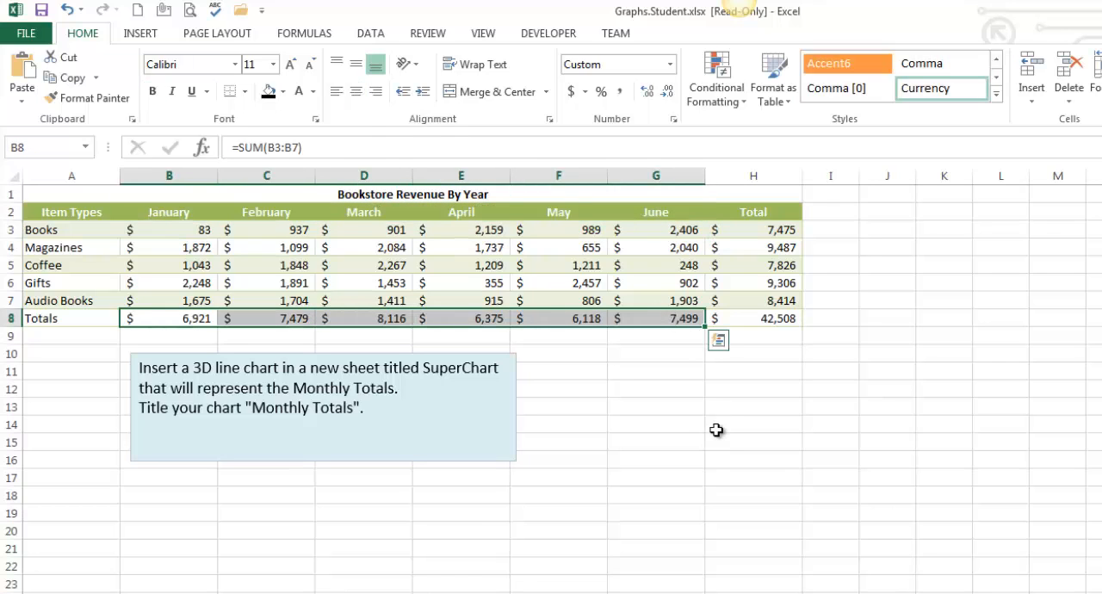
pyautogui.click(652, 405)
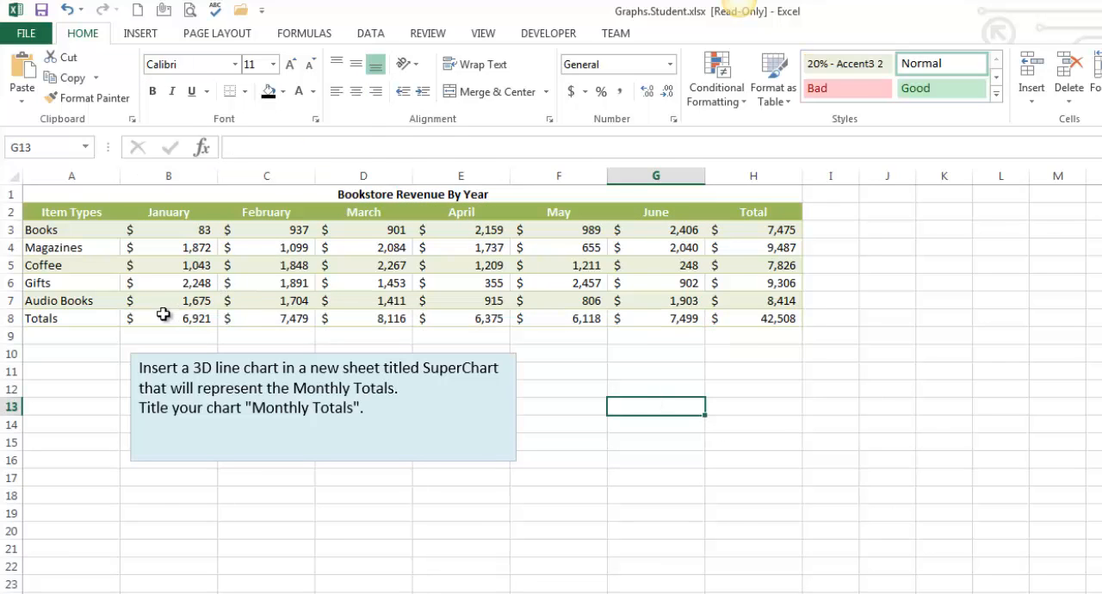
# Step: Insert a 3-D line chart from the months in B2:G2 and the monthly totals in B8:G8
pyautogui.moveTo(164, 315); pyautogui.dragTo(657, 323)
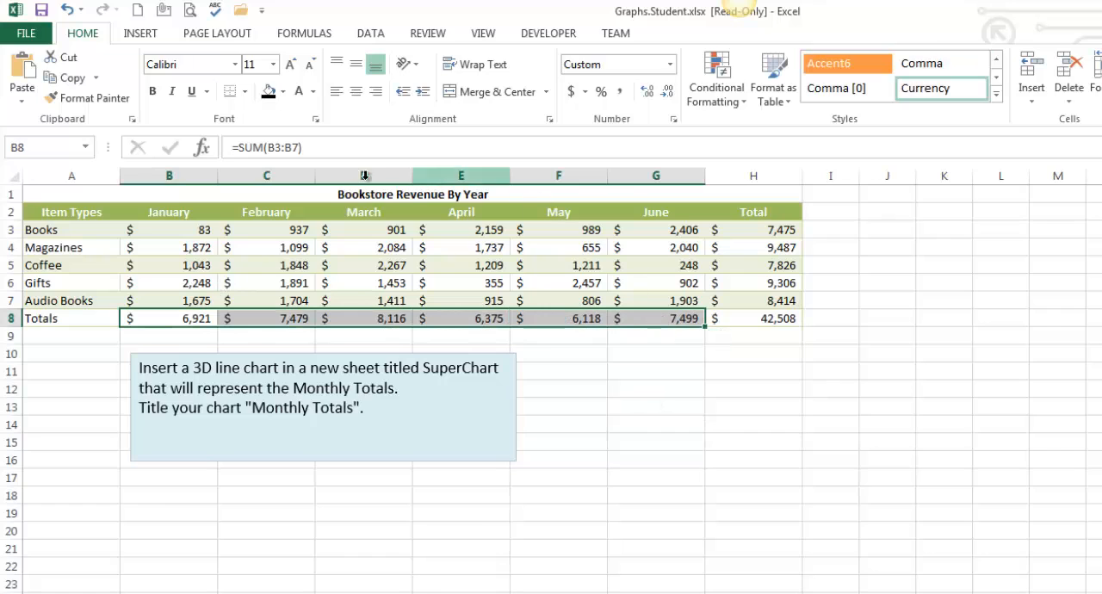
pyautogui.moveTo(169, 213); pyautogui.dragTo(683, 212)
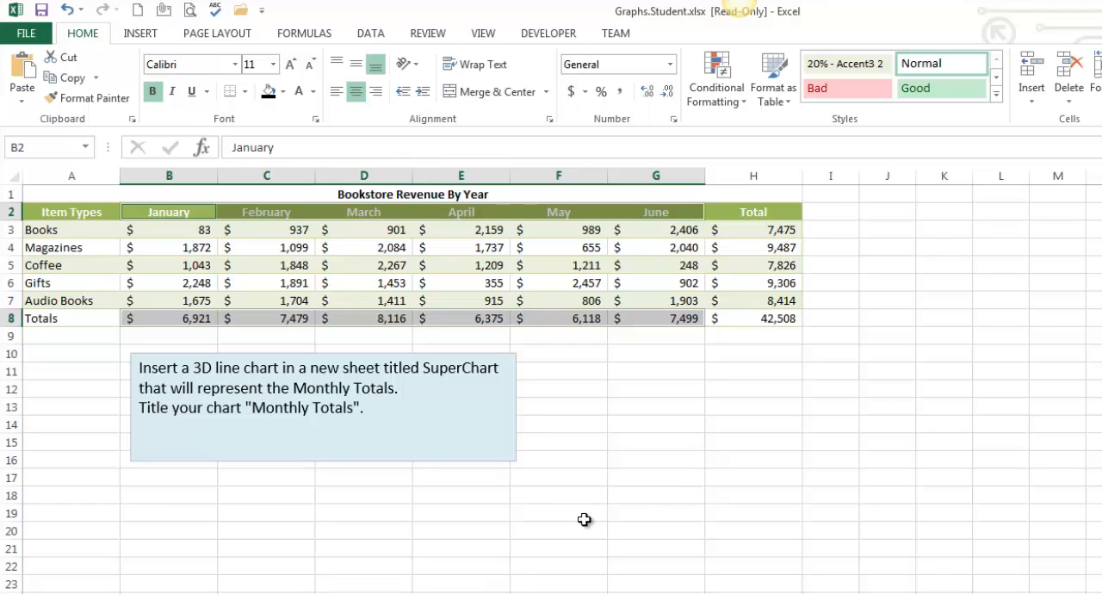
pyautogui.click(134, 37)
pyautogui.click(605, 77)
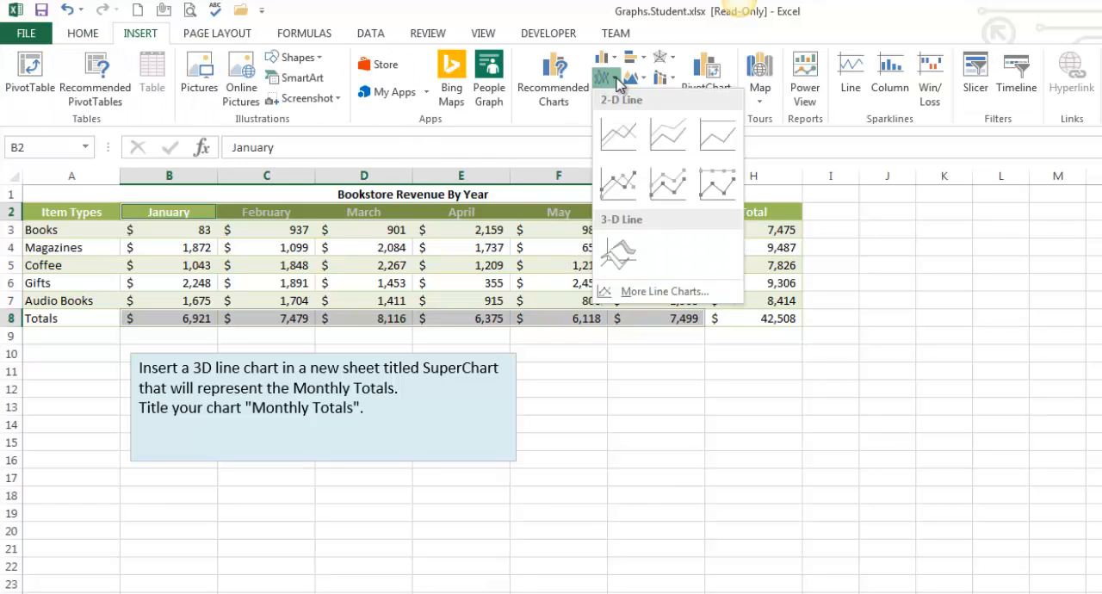
pyautogui.click(633, 255)
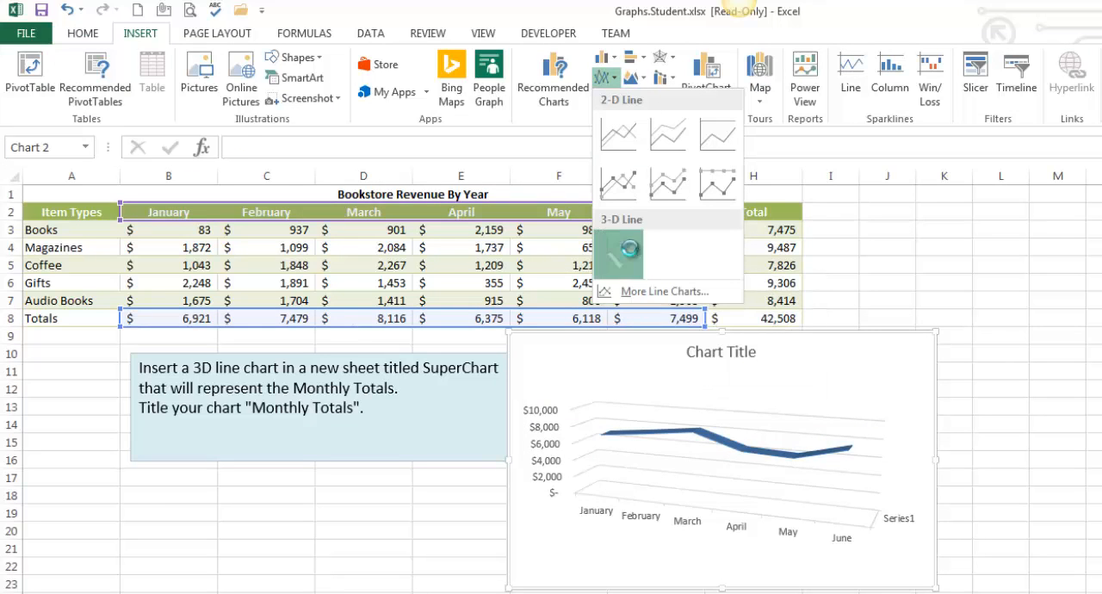
pyautogui.moveTo(823, 340); pyautogui.dragTo(871, 360)
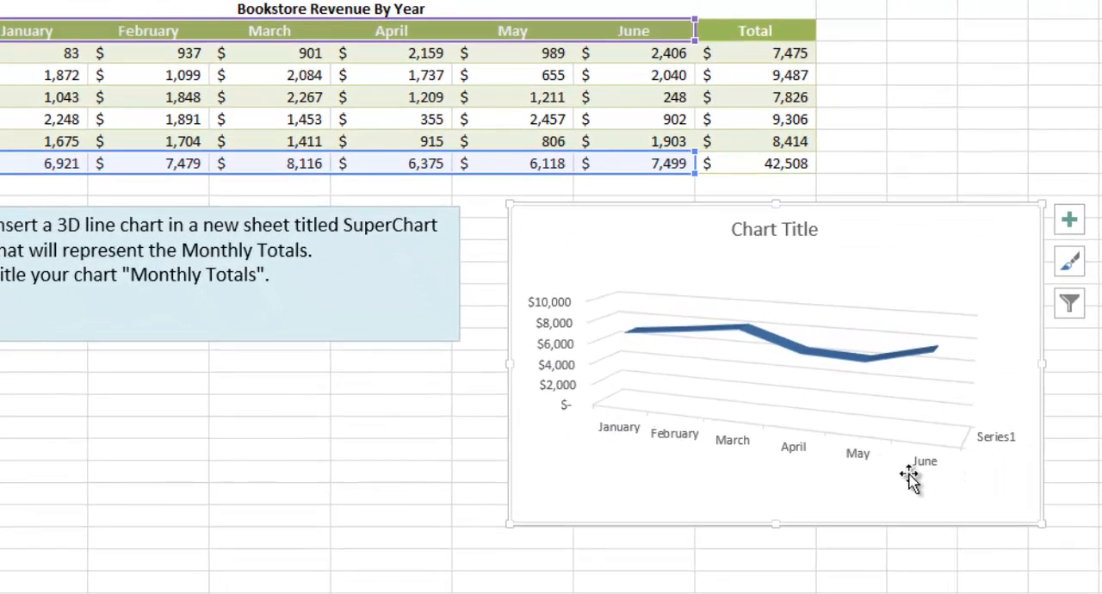
# Step: Delete the "Series1" depth axis label from the 3-D line chart
pyautogui.press('Escape')
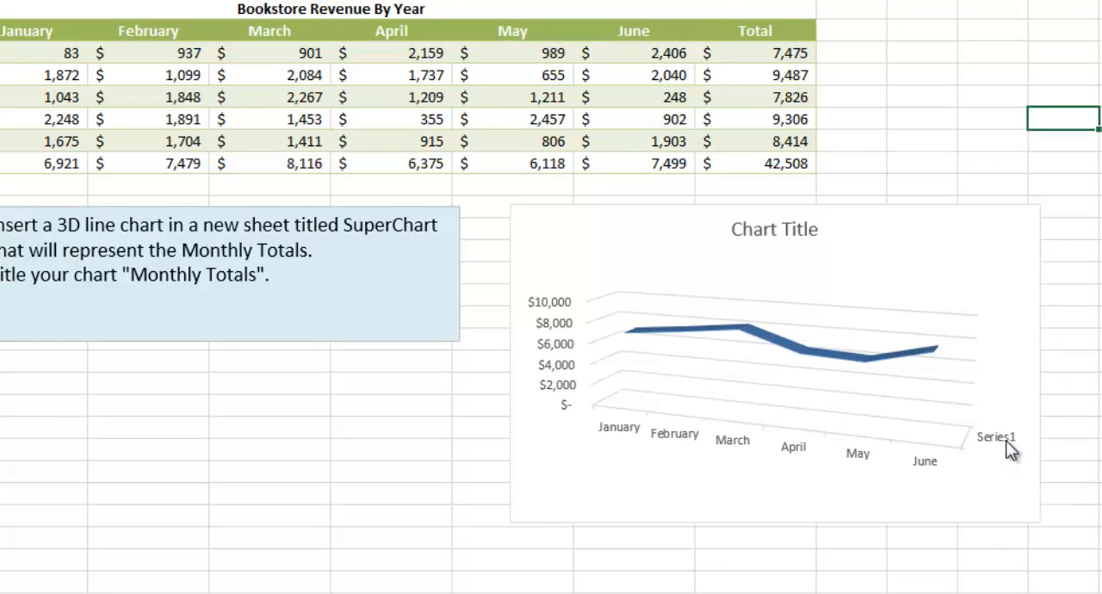
pyautogui.click(1007, 441)
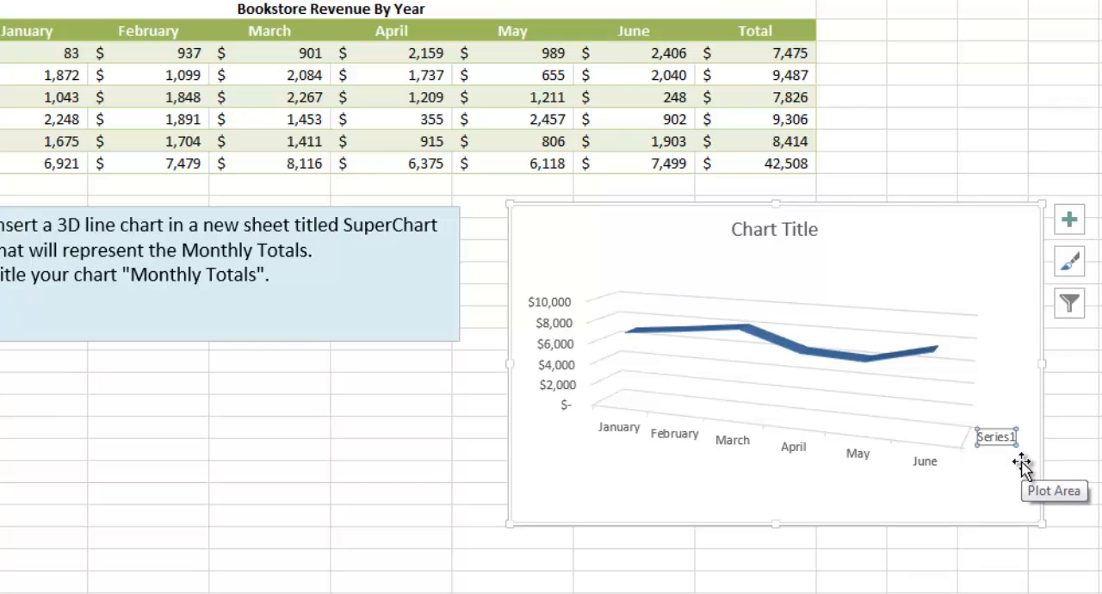
pyautogui.press('Delete')
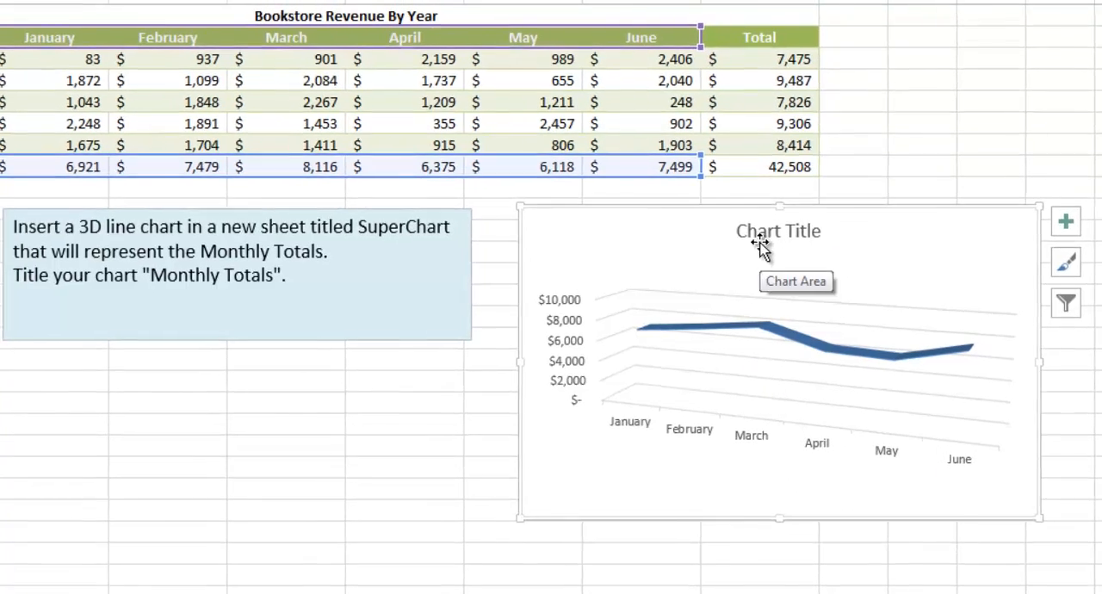
# Step: Replace the 3-D line chart's placeholder title with "Monthly Totals"
pyautogui.click(762, 231)
pyautogui.click(765, 231)
pyautogui.tripleClick(782, 237)
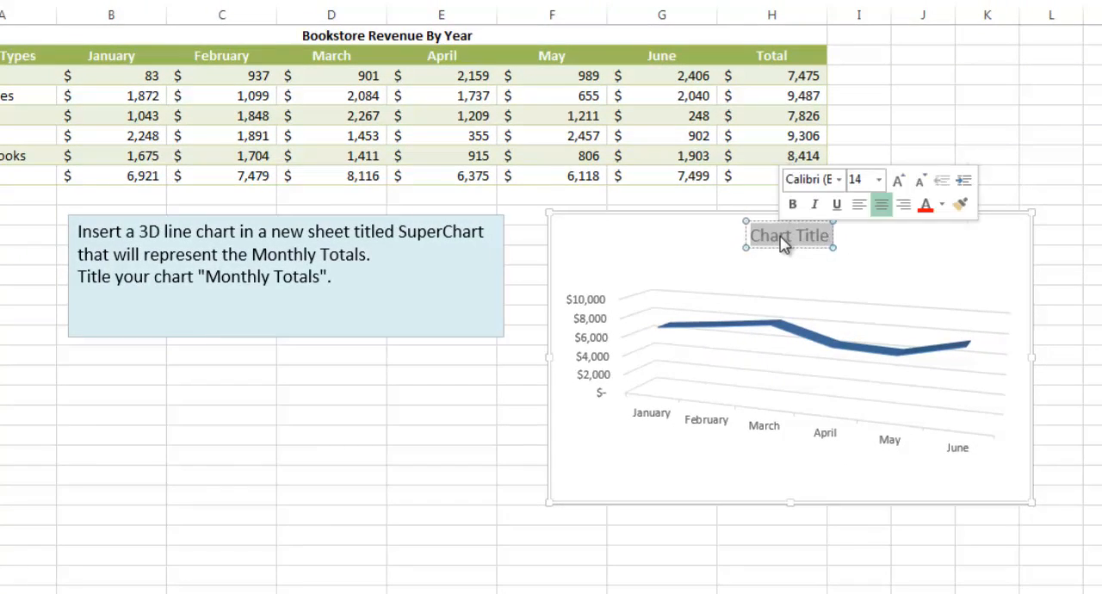
pyautogui.tripleClick(781, 237)
pyautogui.doubleClick(782, 237)
pyautogui.click(781, 238)
pyautogui.doubleClick(781, 238)
pyautogui.click(780, 237)
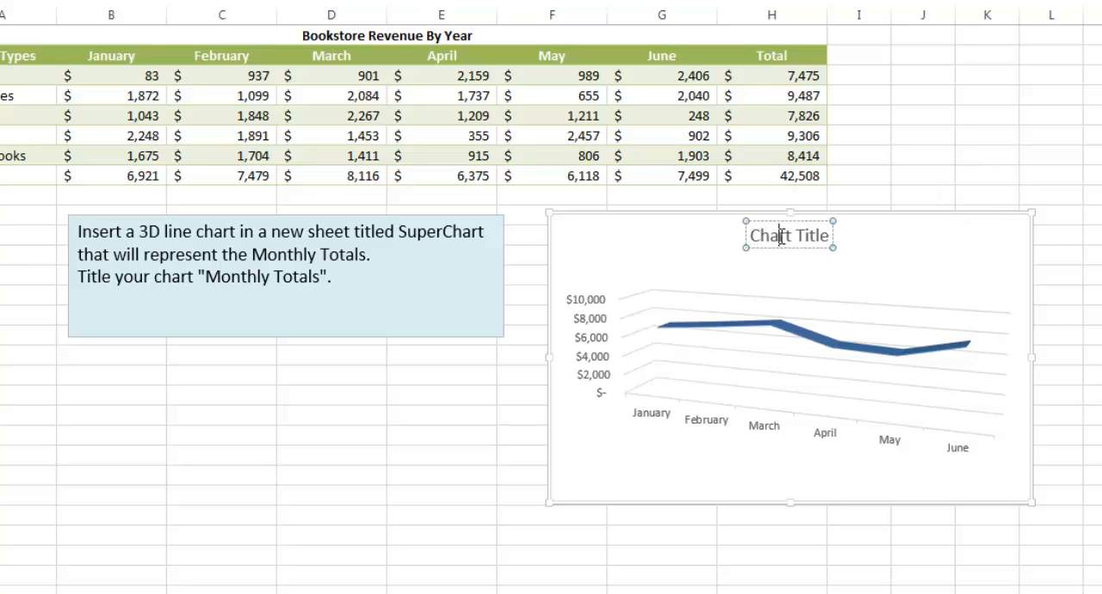
pyautogui.tripleClick(780, 238)
pyautogui.press('BackSpace')
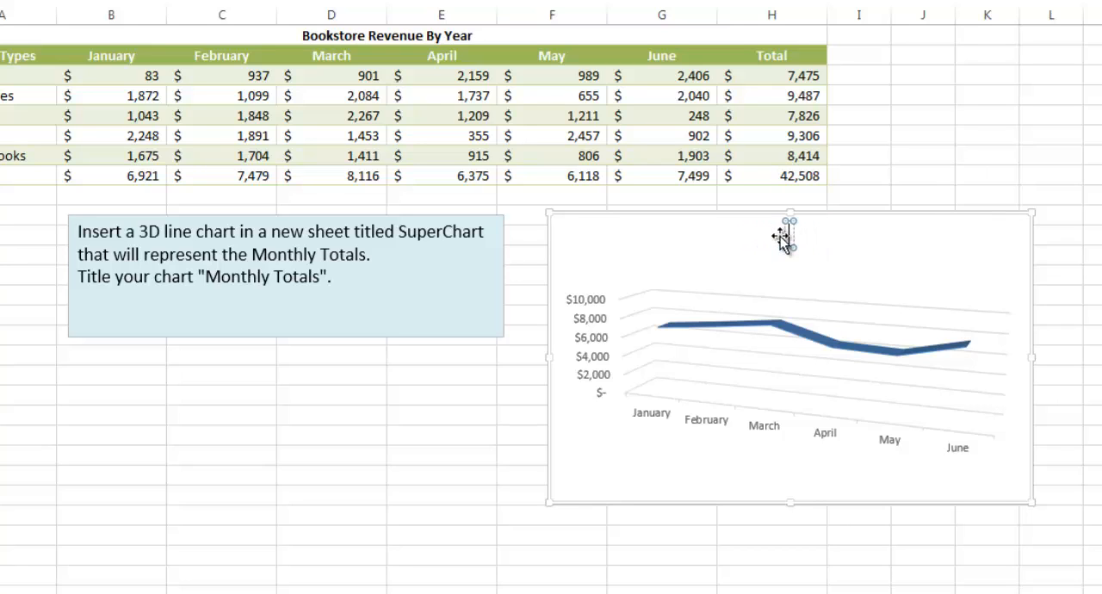
pyautogui.write('Monthly')
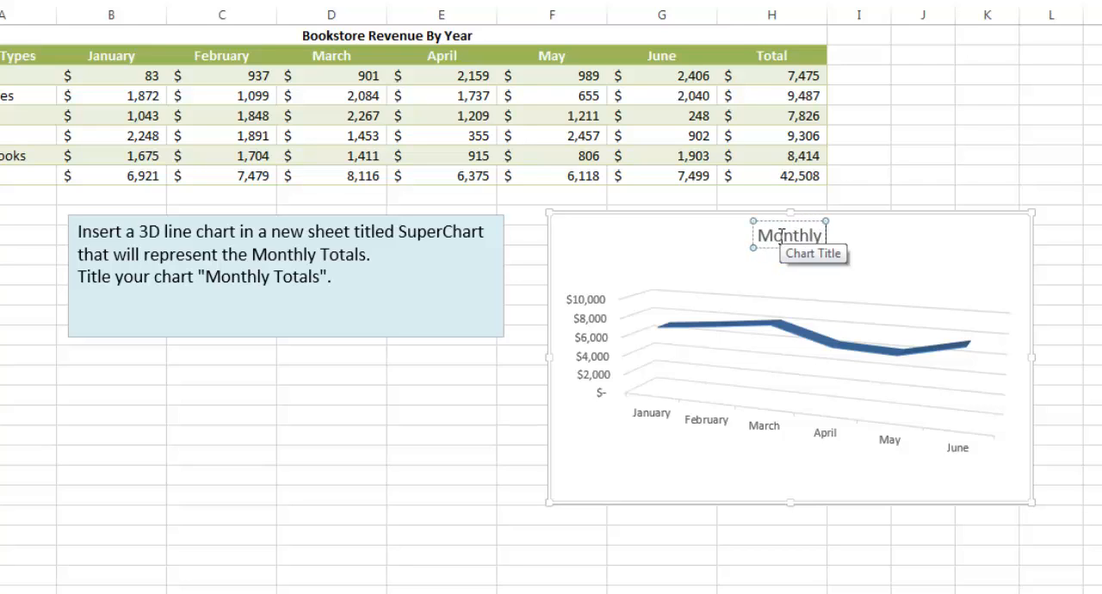
pyautogui.write(' Tota')
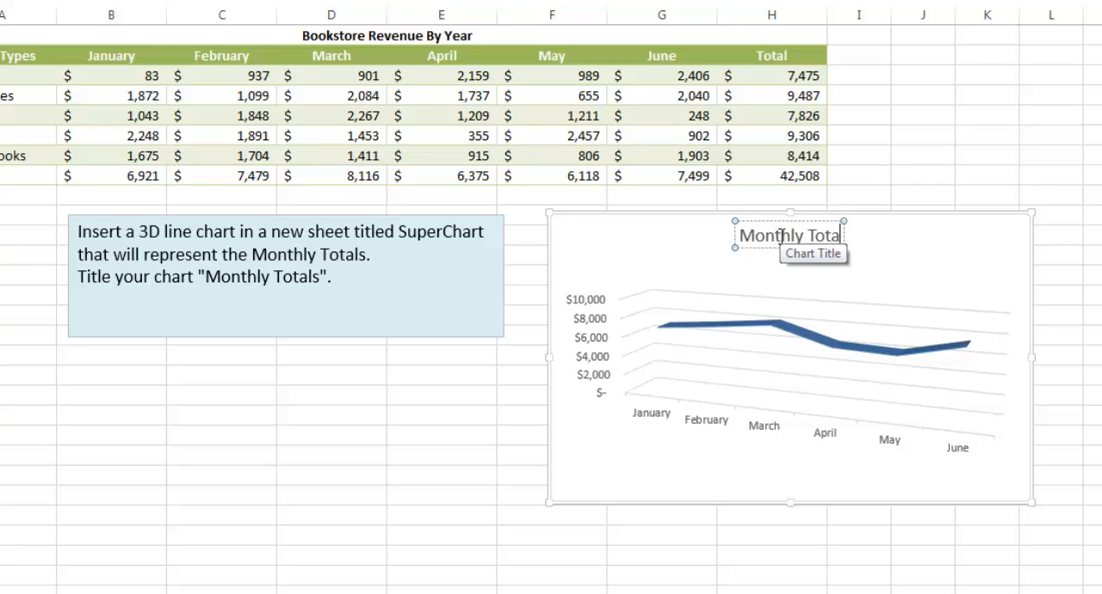
pyautogui.write('ls')
pyautogui.click(950, 246)
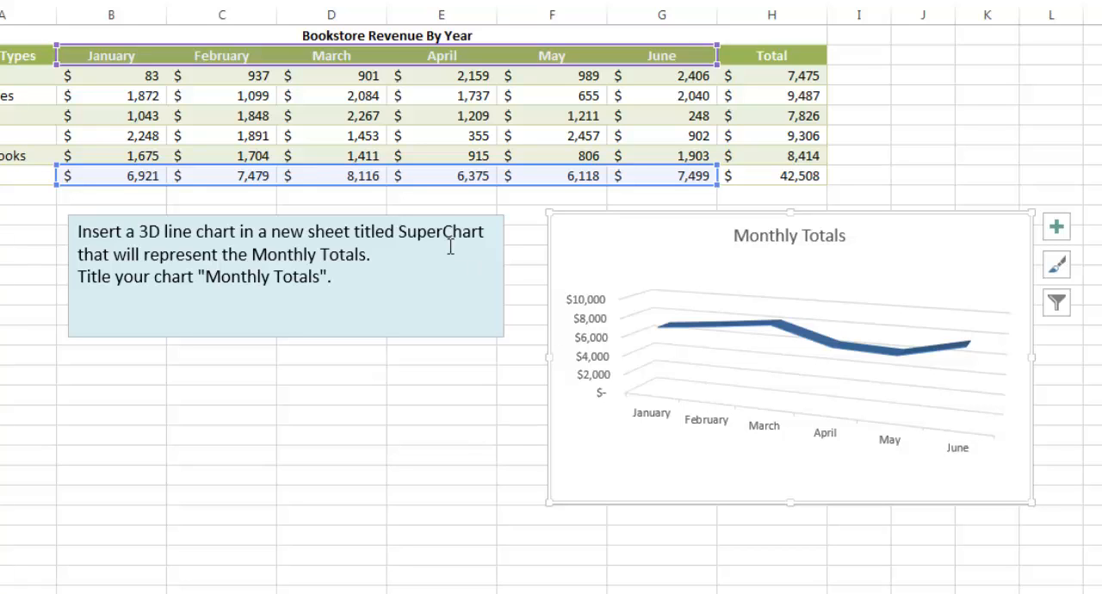
# Step: Move the Monthly Totals line chart to a new chart sheet named "SuperChart"
pyautogui.click(402, 231)
pyautogui.moveTo(403, 231); pyautogui.dragTo(478, 232)
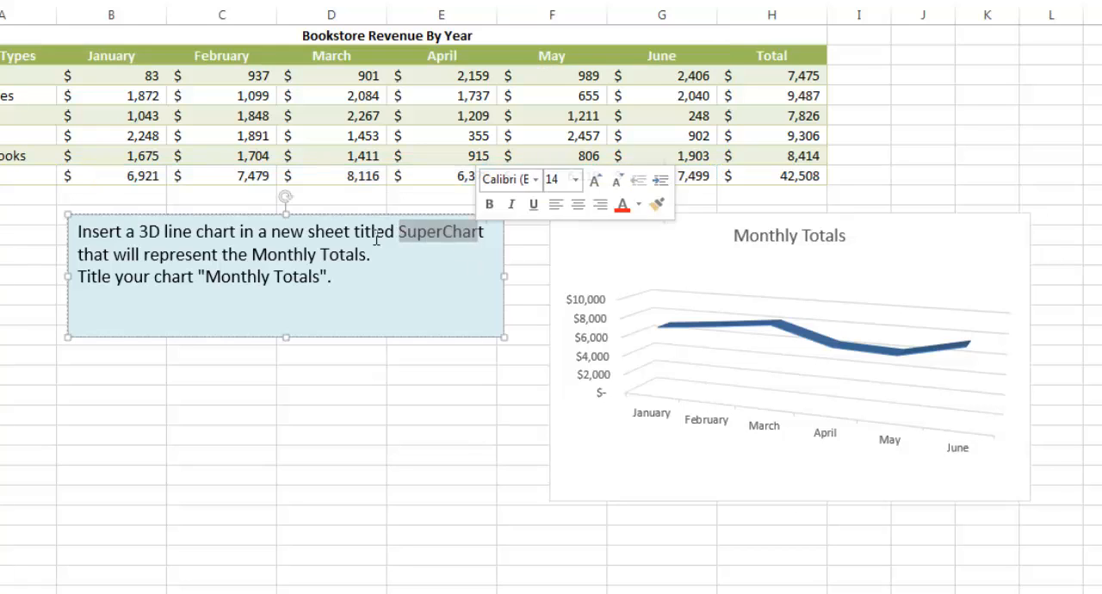
pyautogui.click(916, 257)
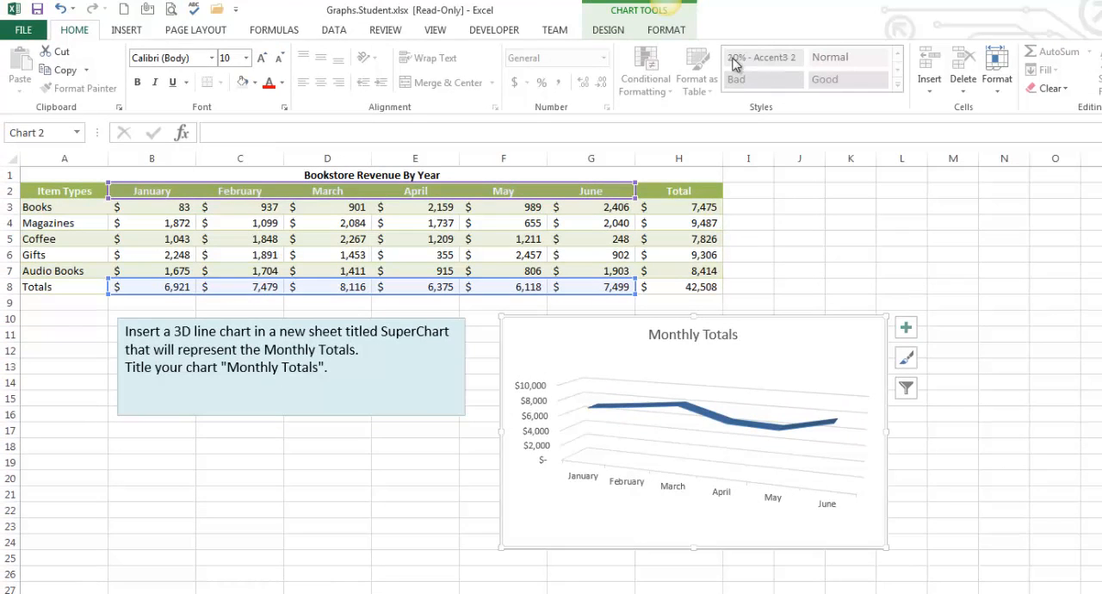
pyautogui.click(618, 33)
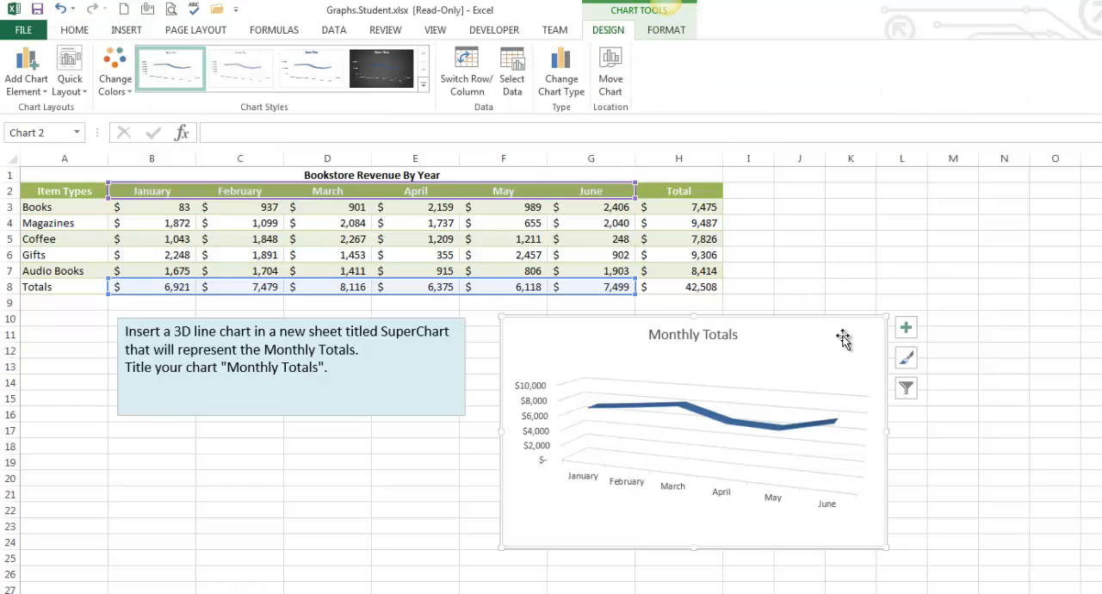
pyautogui.rightClick(812, 334)
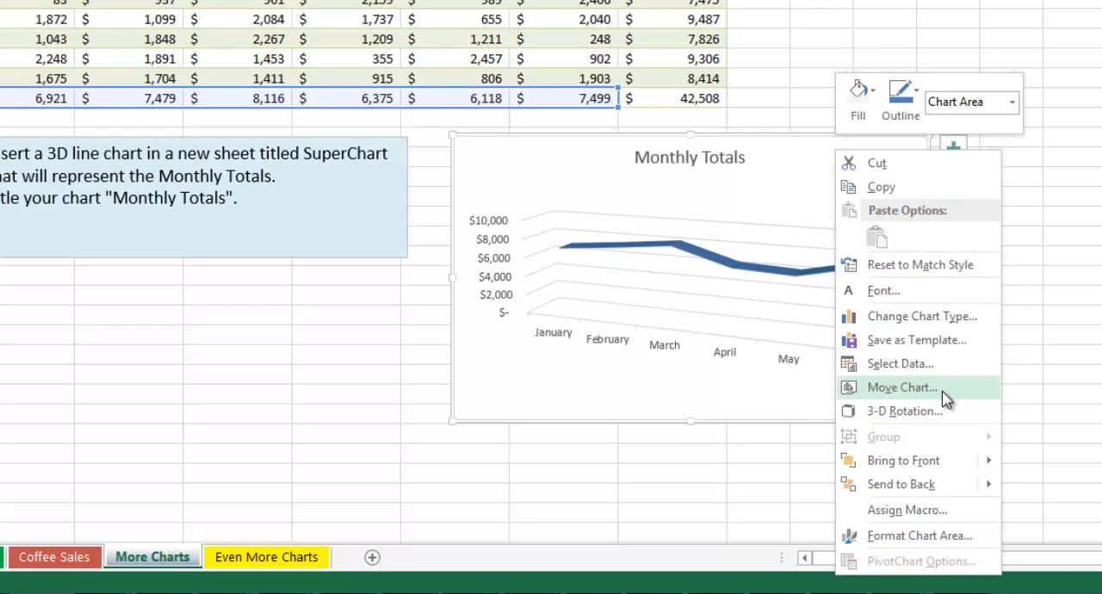
pyautogui.click(902, 387)
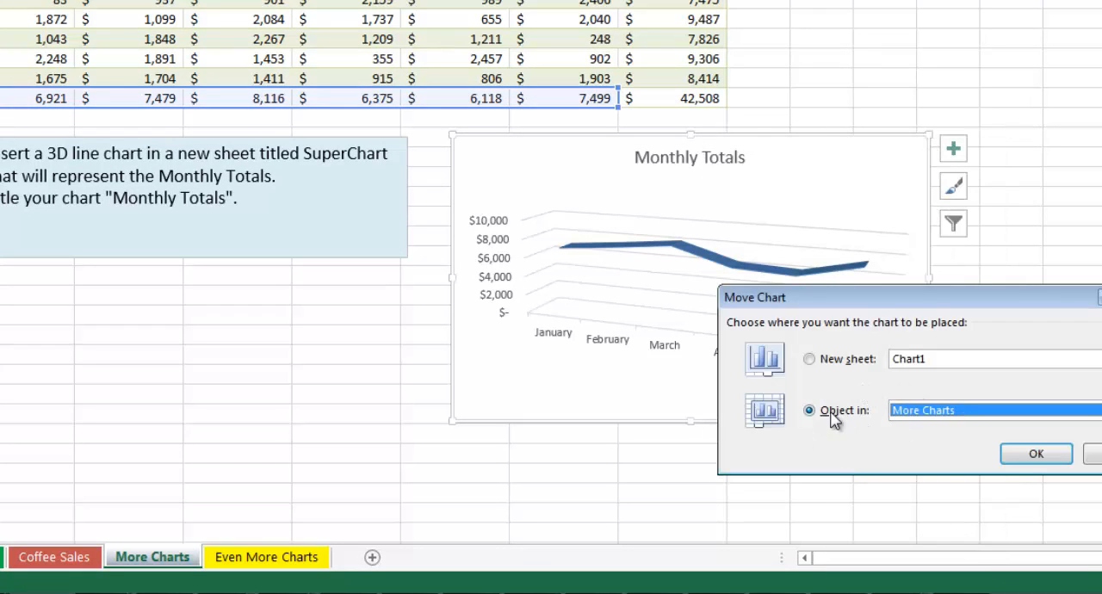
pyautogui.click(811, 361)
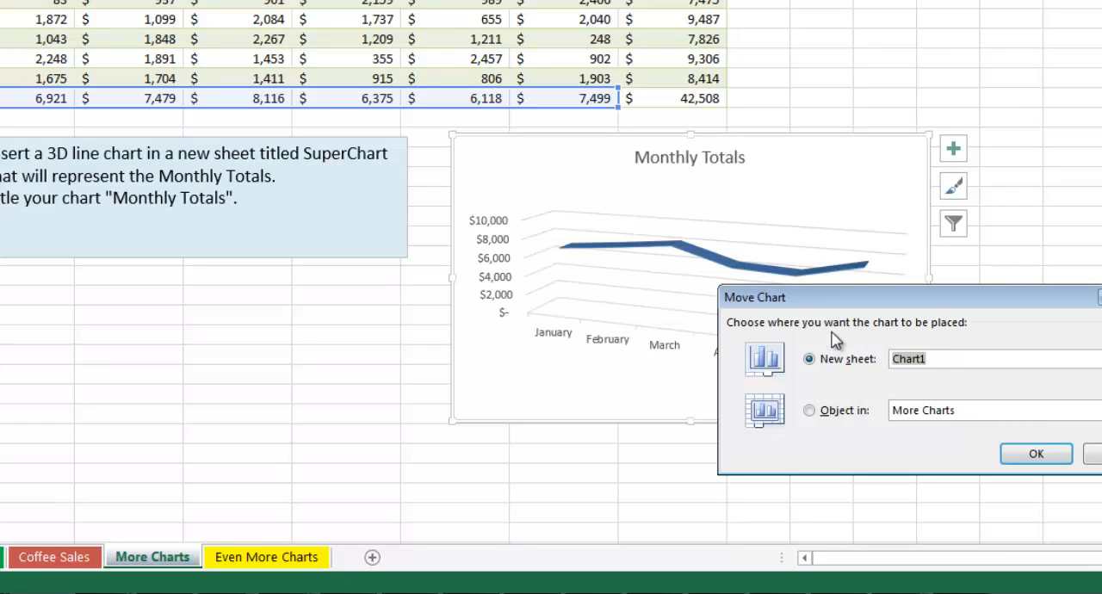
pyautogui.write('SuperChar')
pyautogui.click(1056, 458)
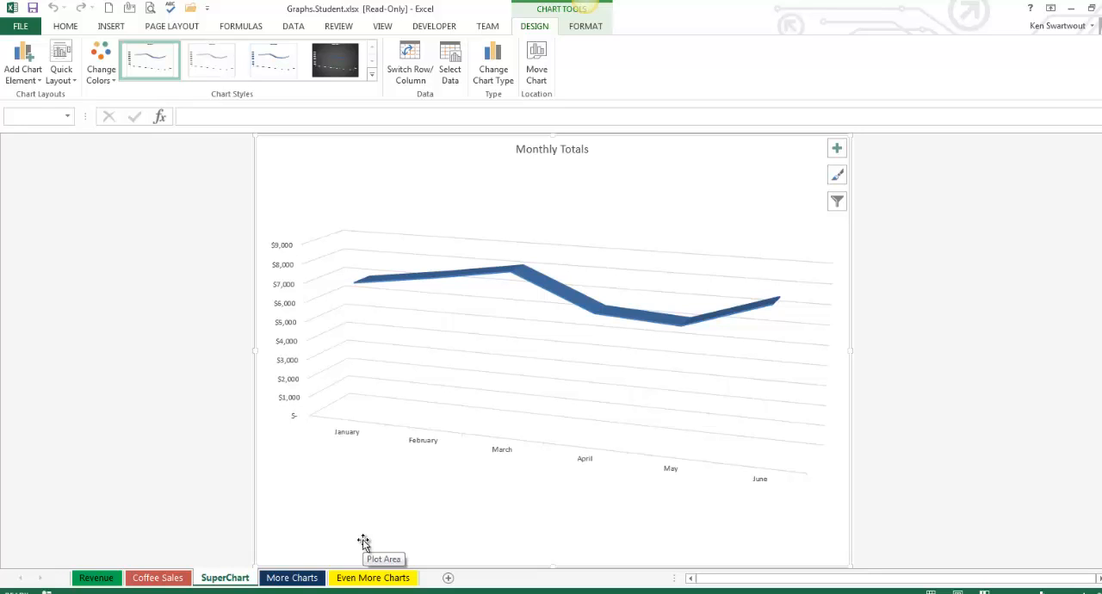
# Step: Review the line chart's available elements and fill its chart area with the lightest tint of the theme's medium blue
pyautogui.click(837, 149)
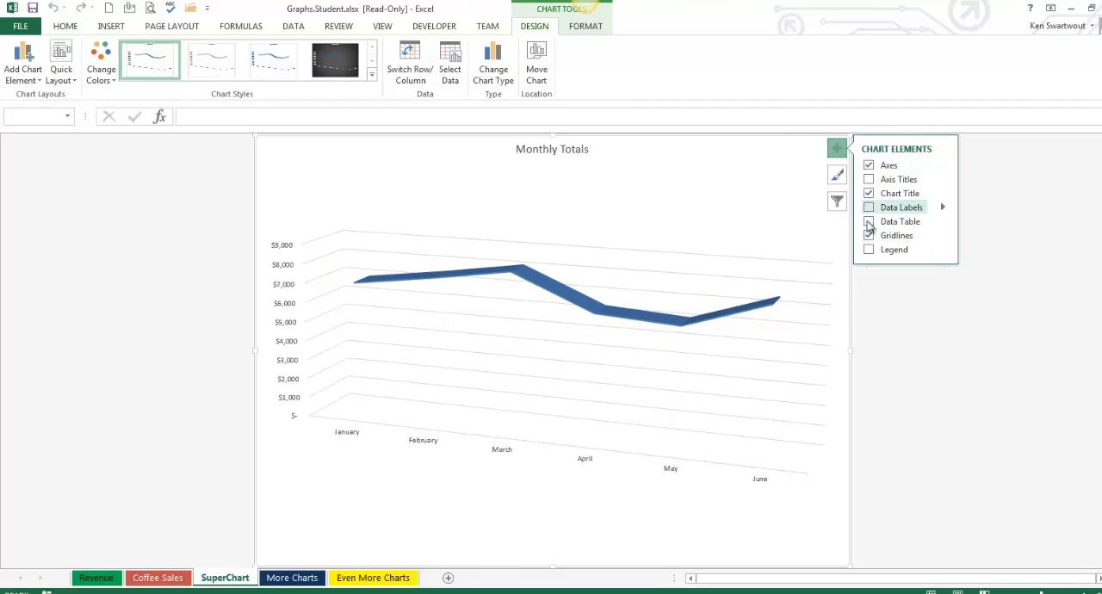
pyautogui.click(589, 27)
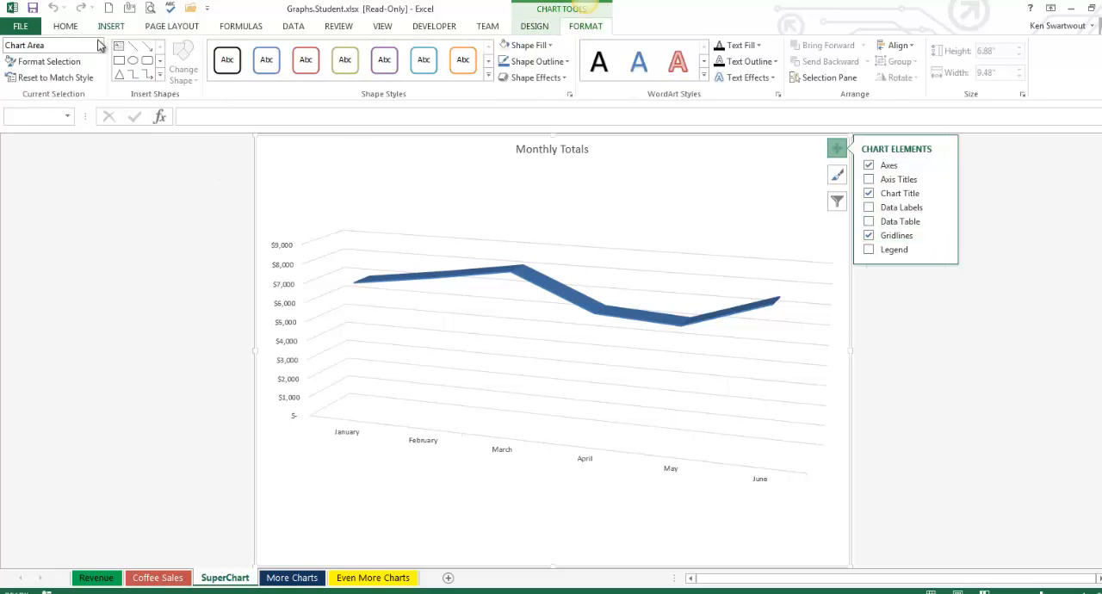
pyautogui.click(101, 45)
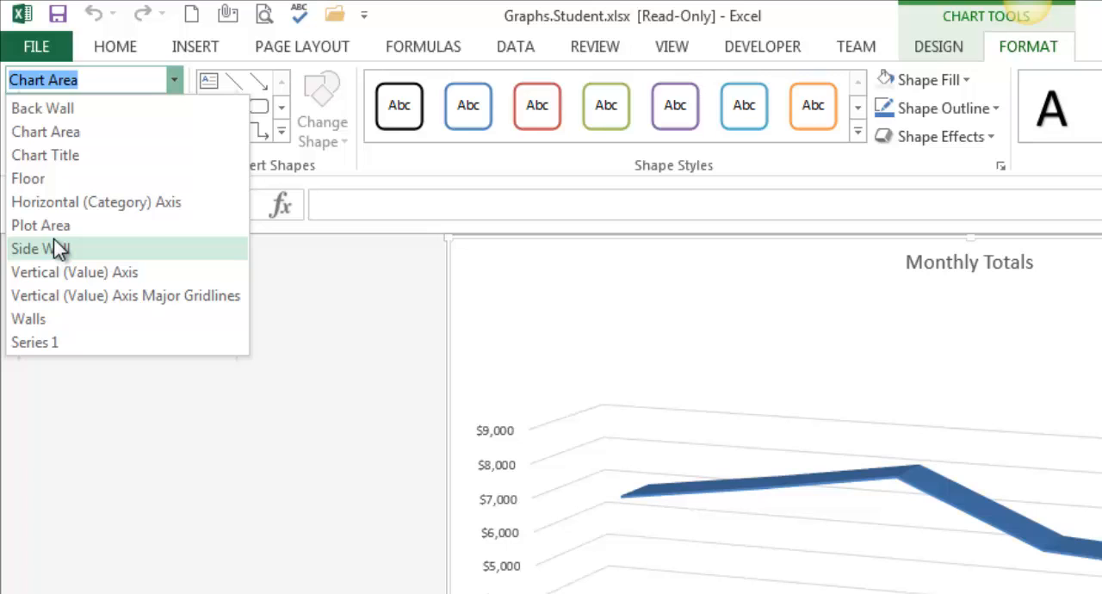
pyautogui.click(104, 134)
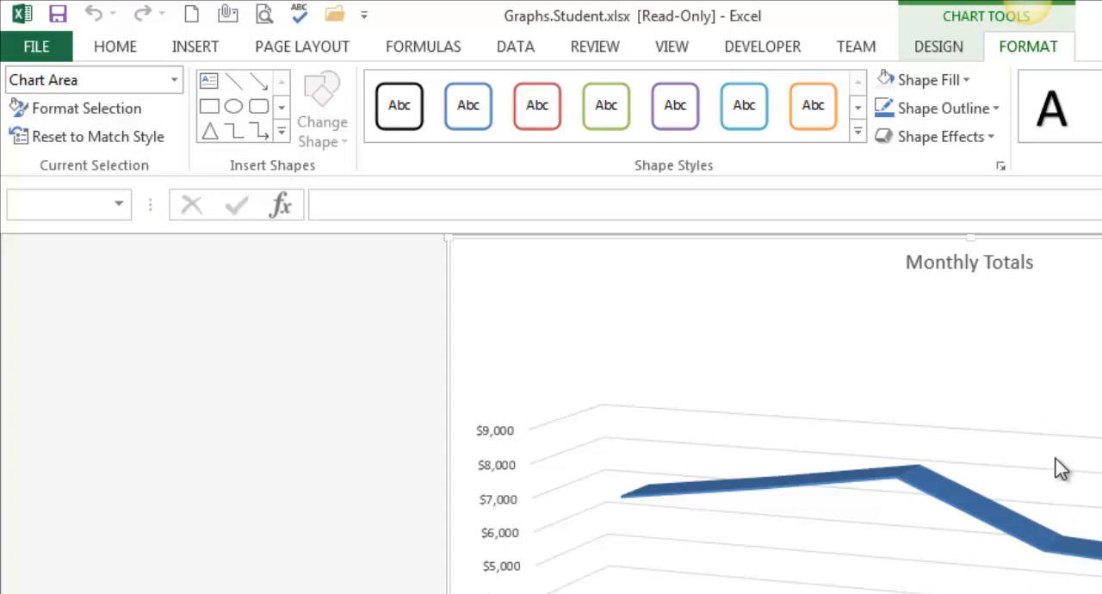
pyautogui.click(970, 84)
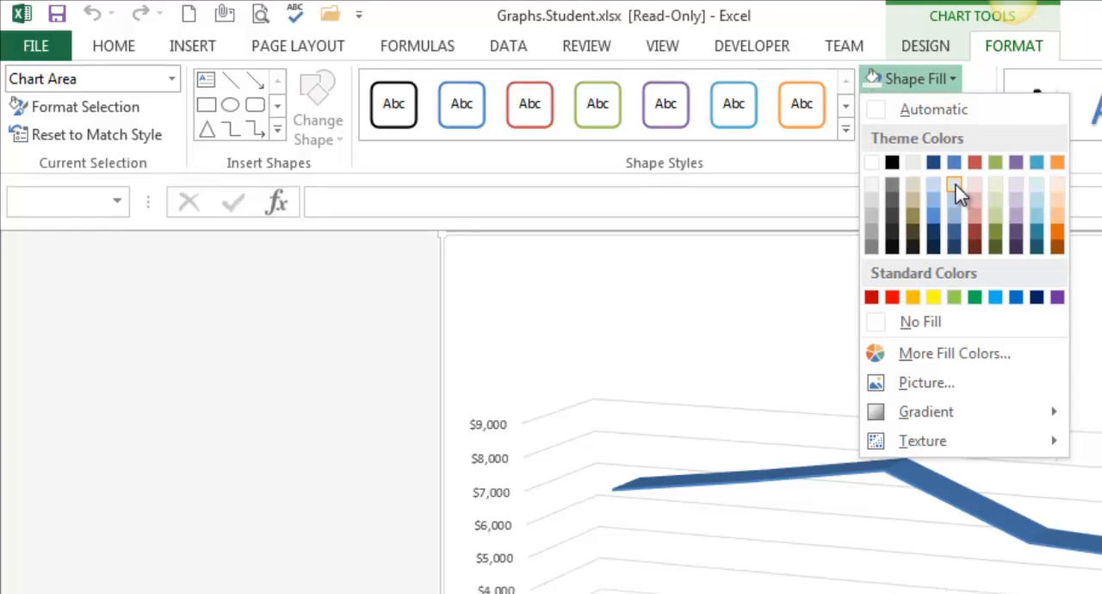
pyautogui.click(955, 185)
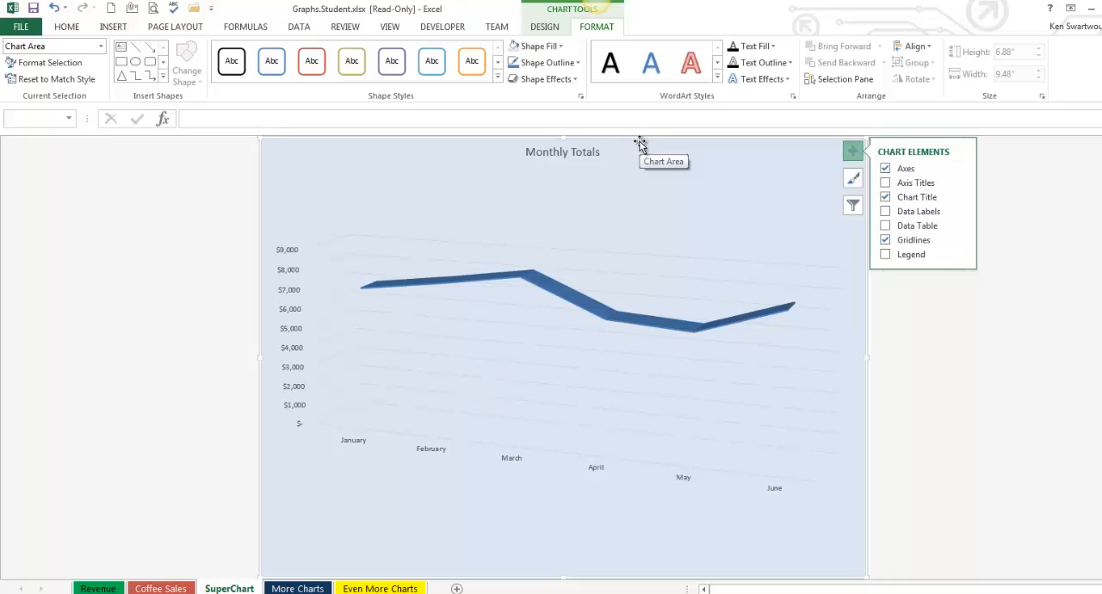
# Step: Examine the Coffee Sales column chart's selectable parts, including its weekday series, and its available chart elements
pyautogui.click(158, 589)
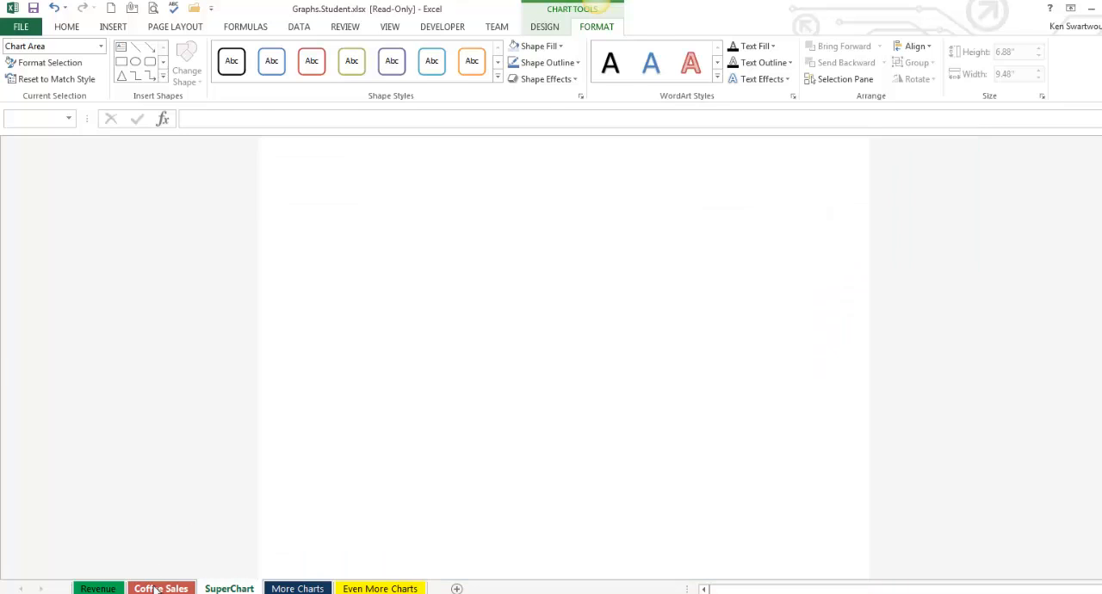
pyautogui.click(100, 589)
pyautogui.click(164, 589)
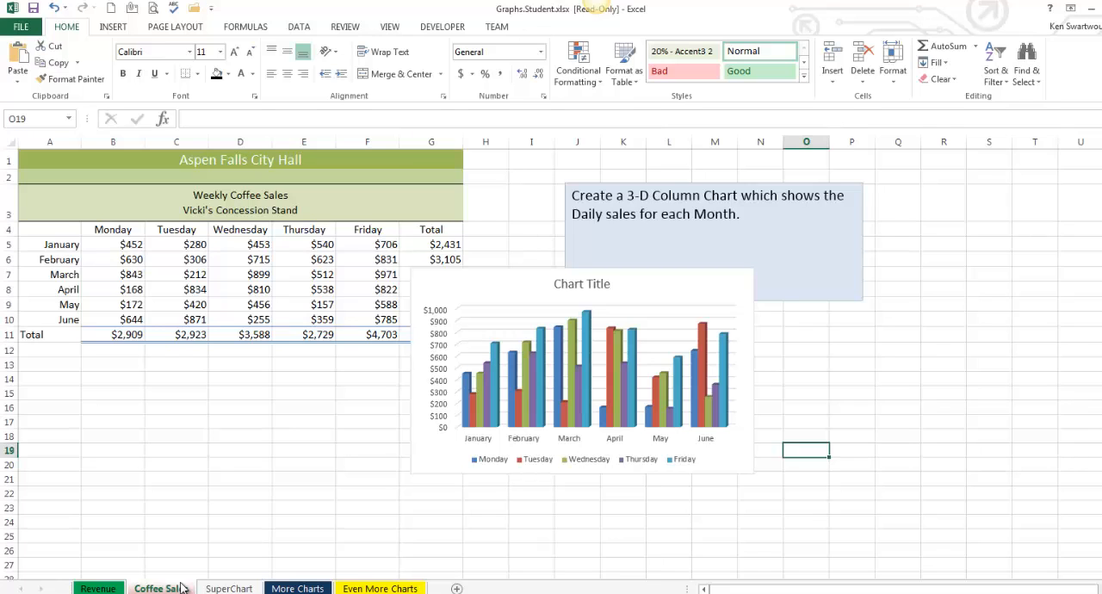
pyautogui.click(702, 277)
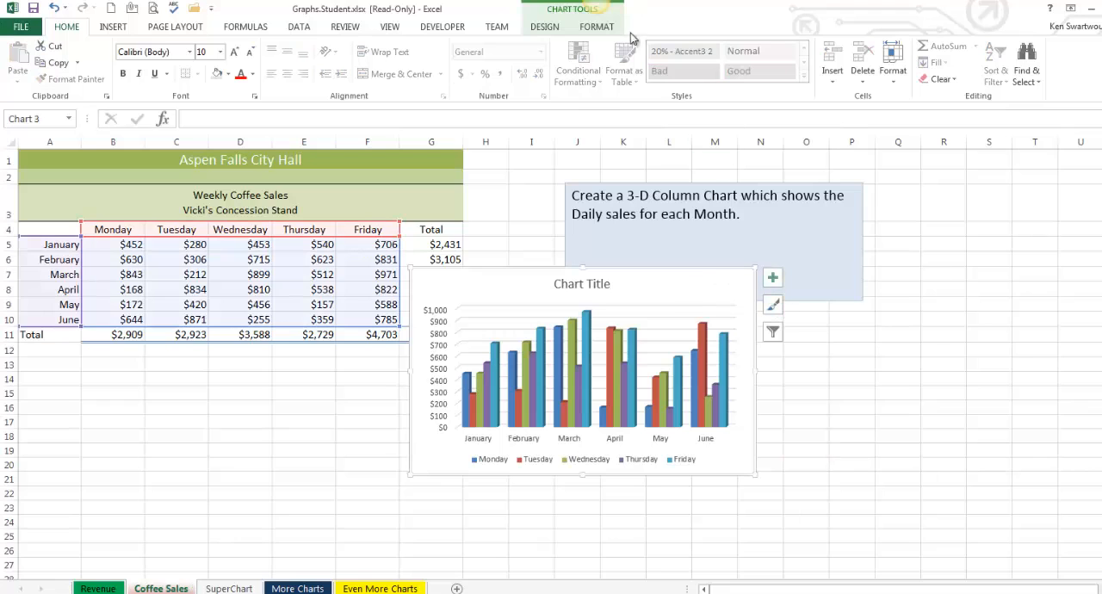
pyautogui.click(597, 26)
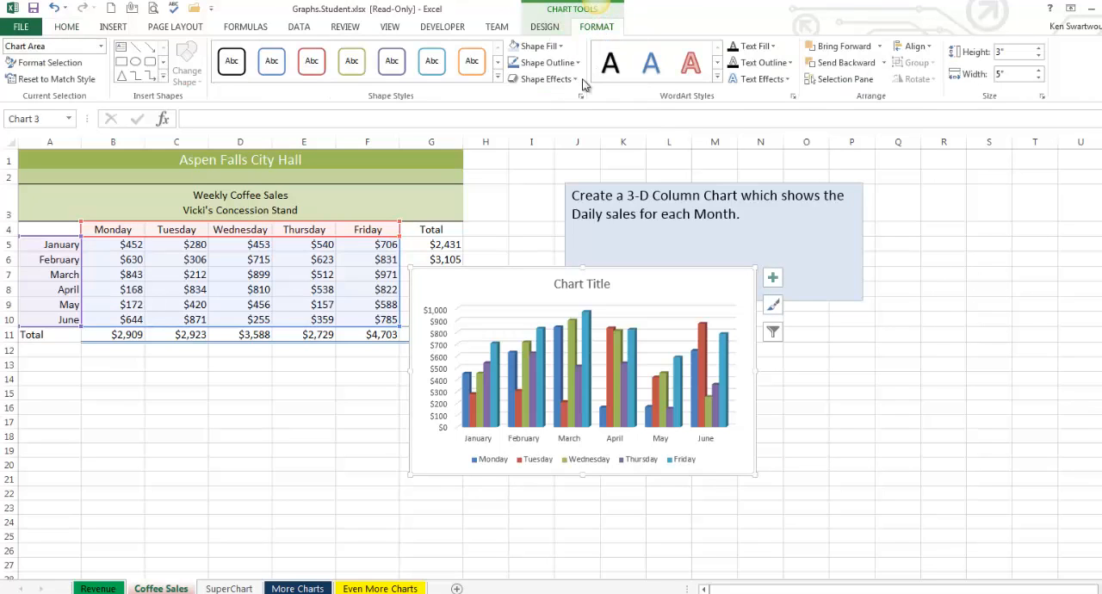
pyautogui.click(100, 45)
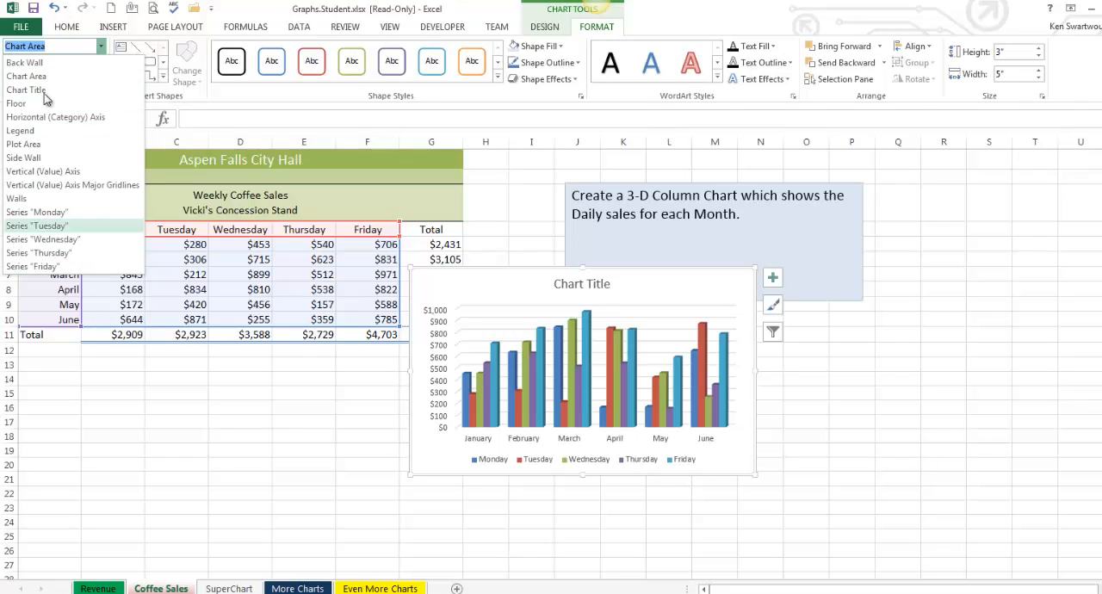
pyautogui.click(773, 280)
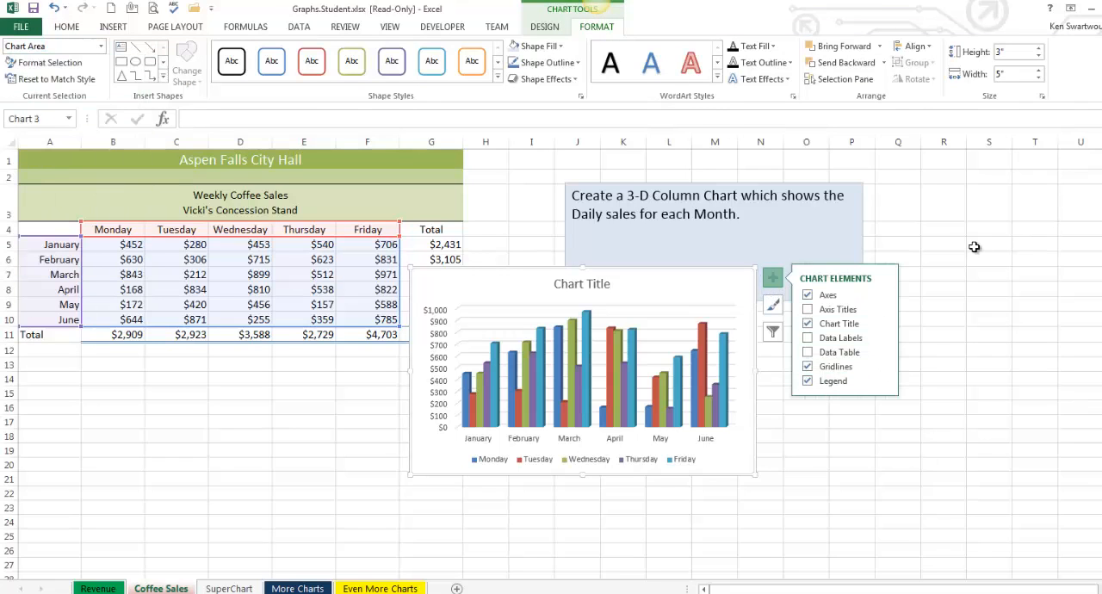
pyautogui.click(977, 248)
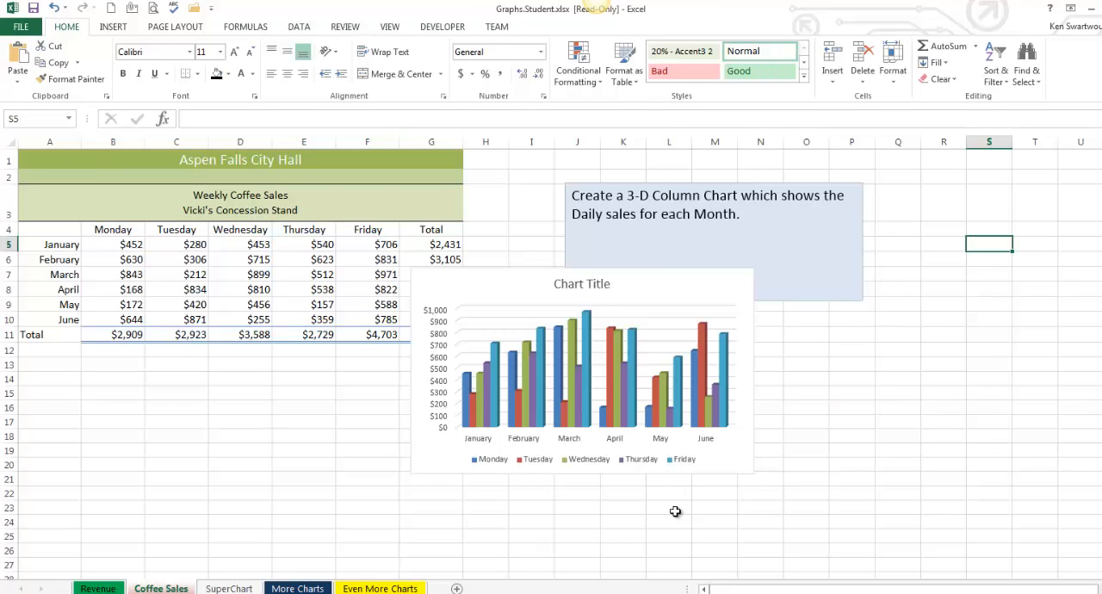